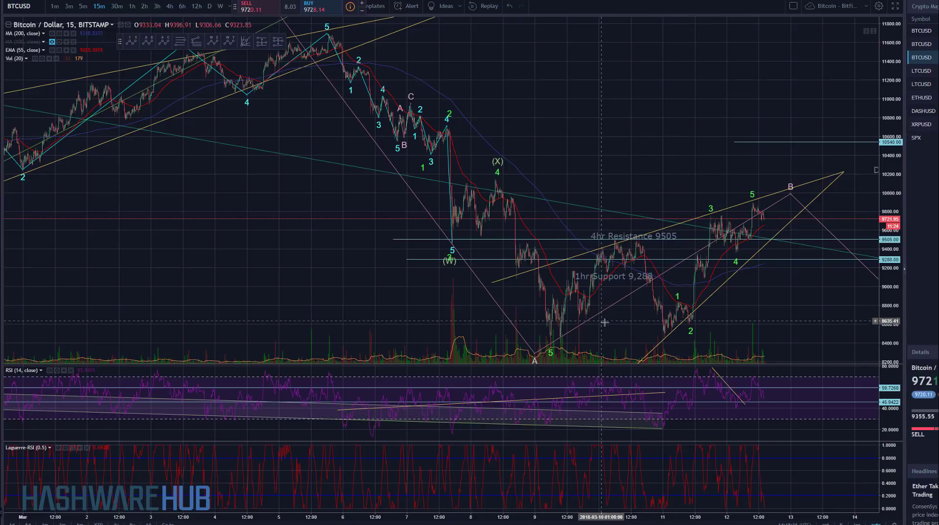
Step: Switch the BTCUSD chart to the 1-hour interval and examine the rising wedge between waves A and B
{"action": "left_click_drag", "start_coordinate": [621, 161], "coordinate": [626, 155]}
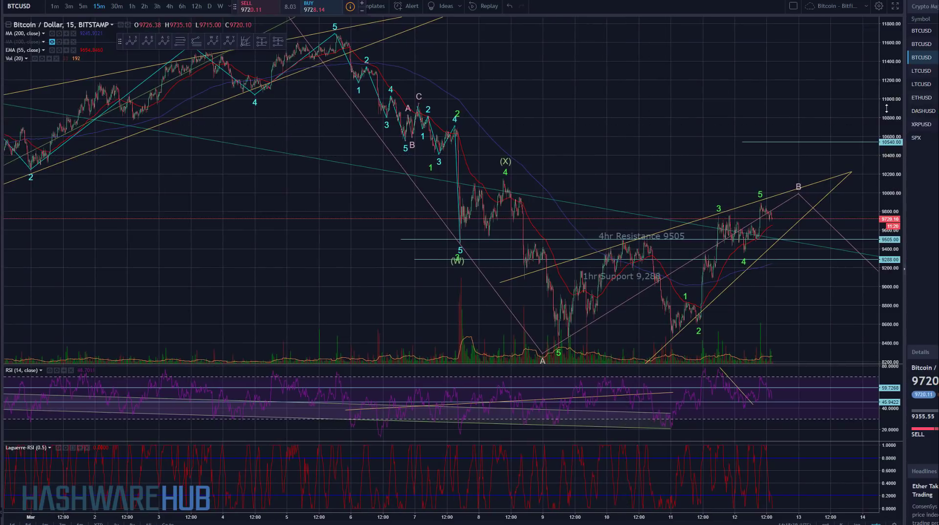
{"action": "left_click_drag", "start_coordinate": [886, 108], "coordinate": [883, 123]}
{"action": "left_click_drag", "start_coordinate": [681, 157], "coordinate": [678, 134]}
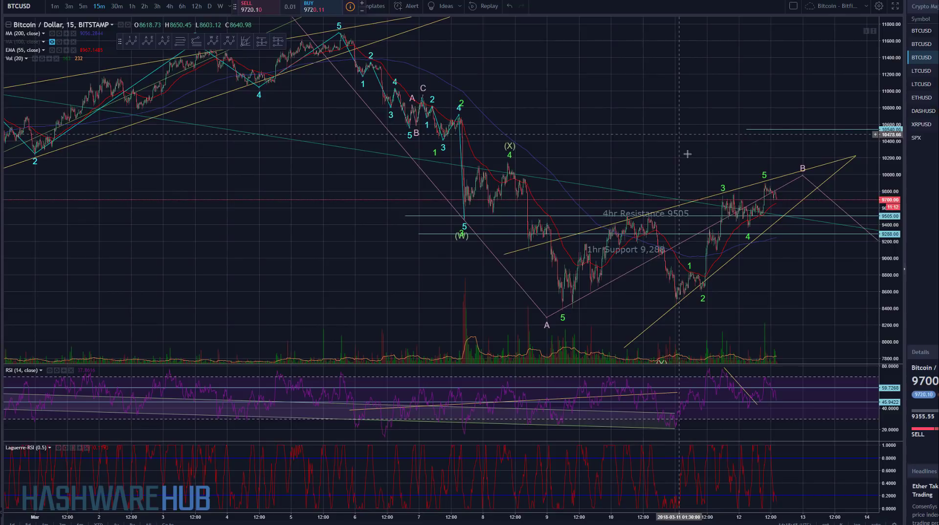
{"action": "left_click_drag", "start_coordinate": [773, 278], "coordinate": [766, 279]}
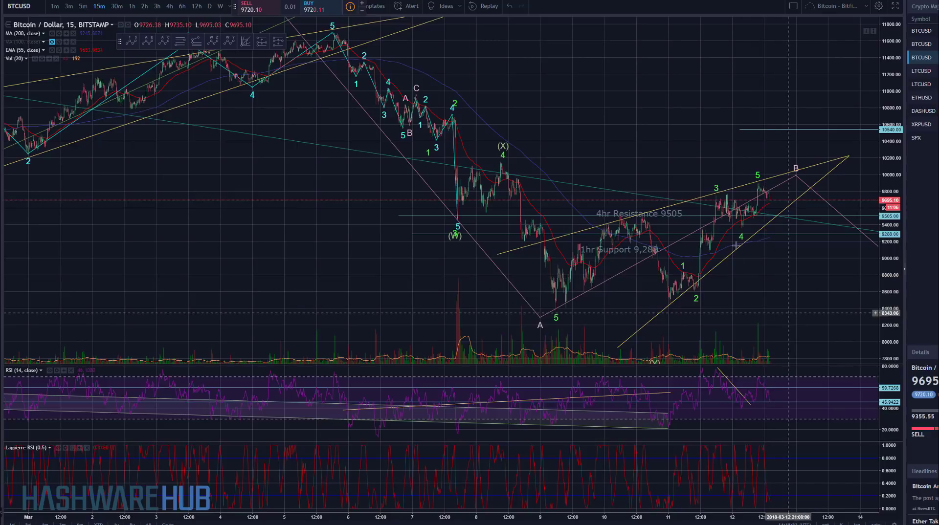
{"action": "left_click_drag", "start_coordinate": [766, 288], "coordinate": [630, 216]}
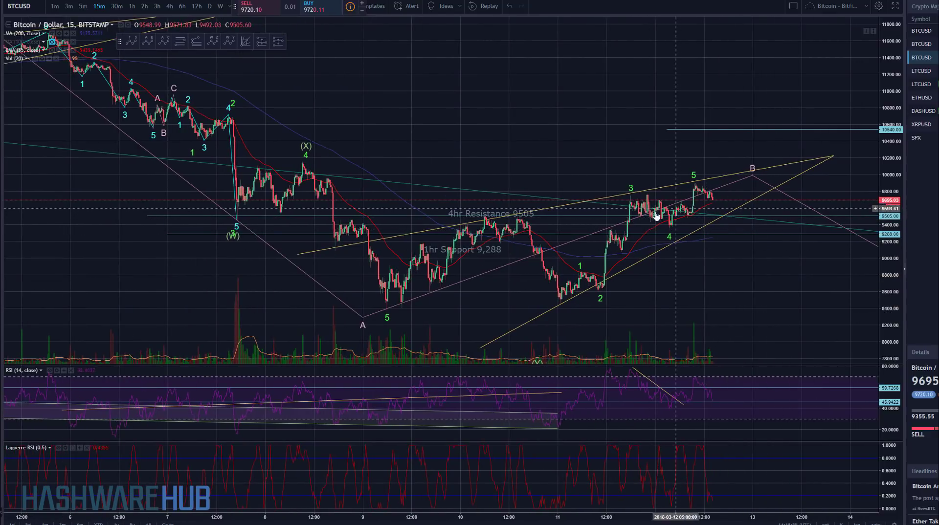
{"action": "left_click", "coordinate": [133, 7]}
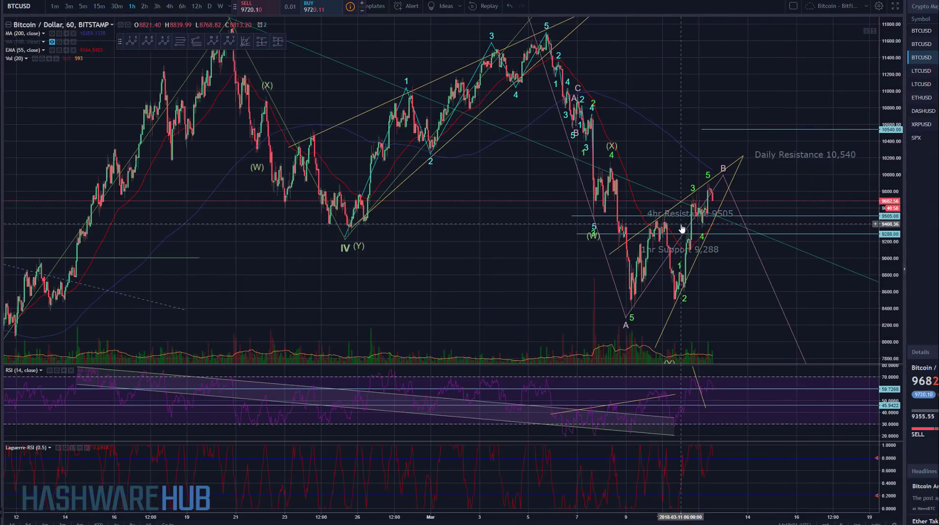
{"action": "scroll", "coordinate": [682, 224], "scroll_direction": "up", "scroll_amount": 3}
{"action": "left_click_drag", "start_coordinate": [683, 224], "coordinate": [837, 245]}
{"action": "scroll", "coordinate": [839, 245], "scroll_direction": "down", "scroll_amount": 3}
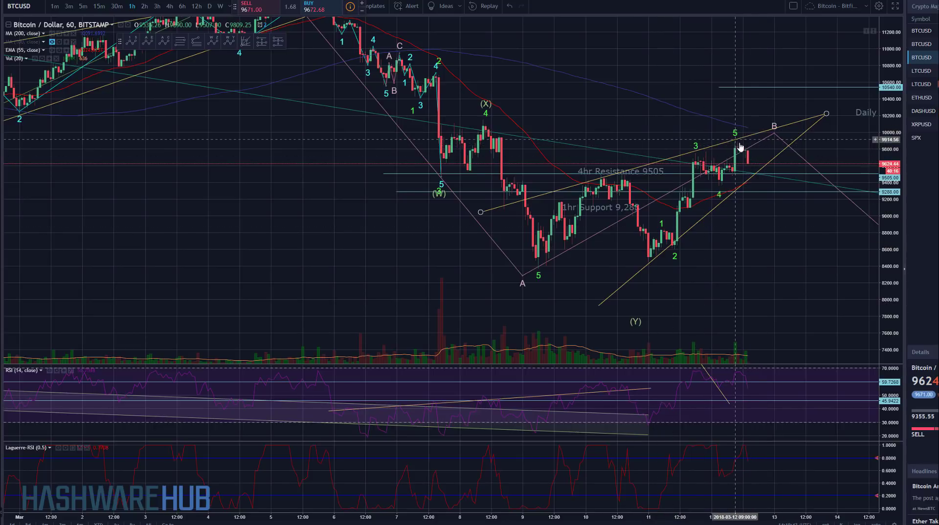
{"action": "left_click", "coordinate": [618, 289]}
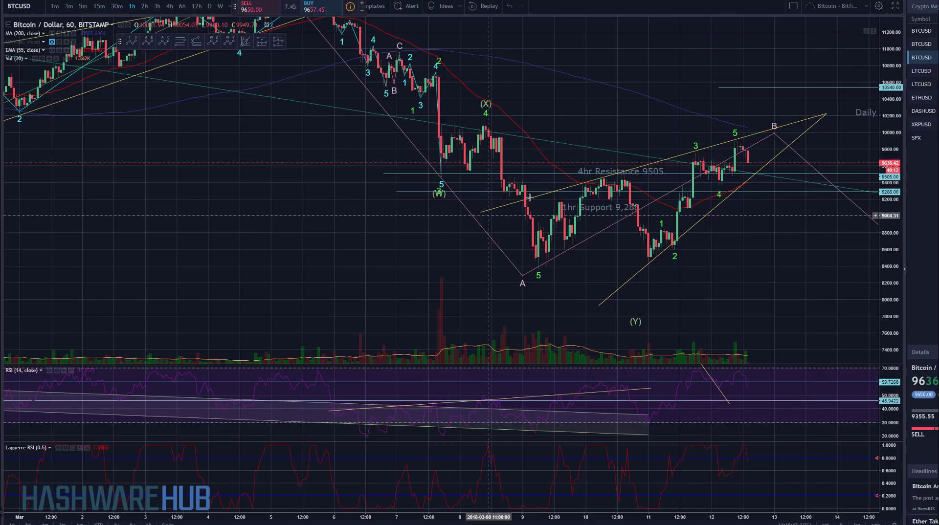
Step: Examine the hourly chart's larger wave count from I to V together with the decline that follows it
{"action": "scroll", "coordinate": [728, 177], "scroll_direction": "down", "scroll_amount": 1}
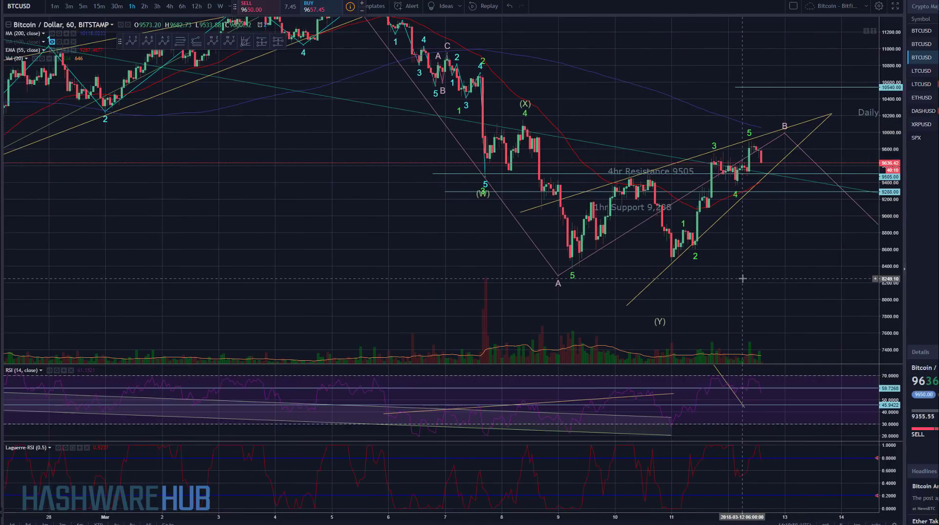
{"action": "scroll", "coordinate": [728, 177], "scroll_direction": "down", "scroll_amount": 2}
{"action": "left_click_drag", "start_coordinate": [730, 279], "coordinate": [616, 287]}
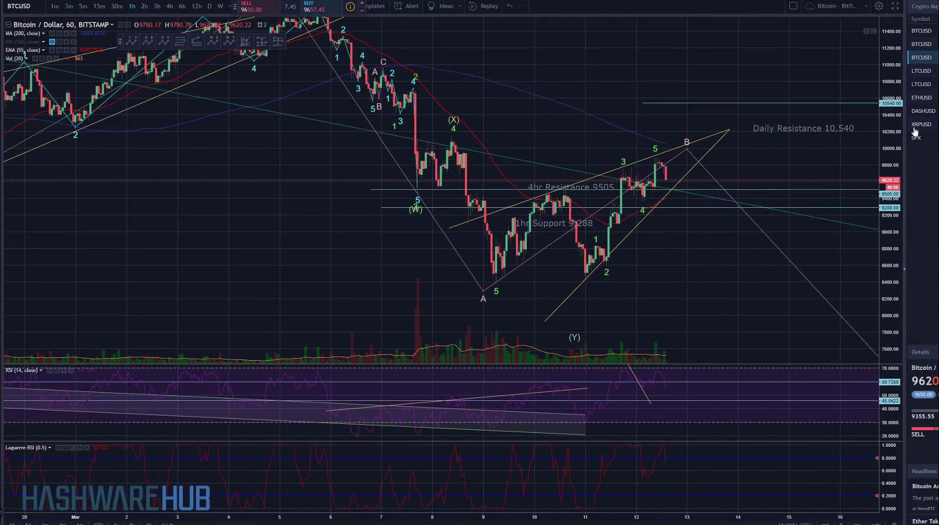
{"action": "left_click_drag", "start_coordinate": [888, 153], "coordinate": [888, 203]}
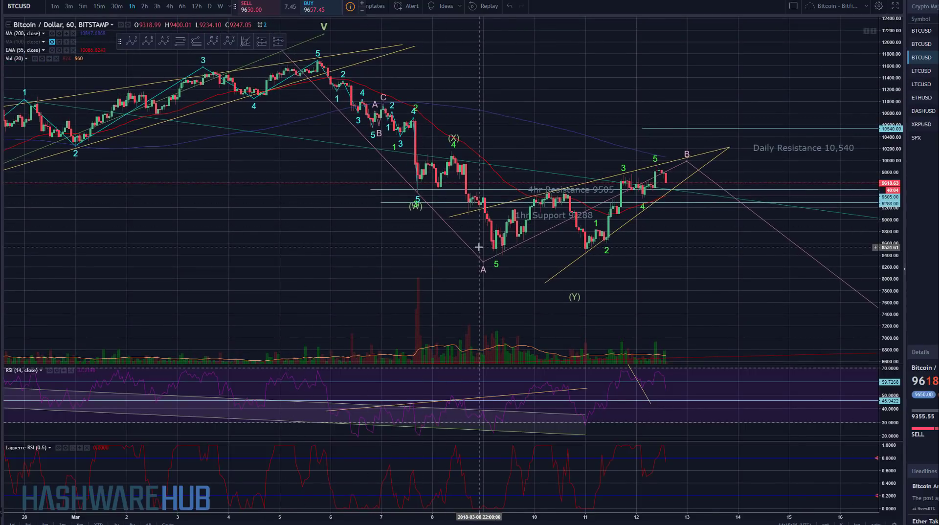
{"action": "scroll", "coordinate": [478, 247], "scroll_direction": "down", "scroll_amount": 2}
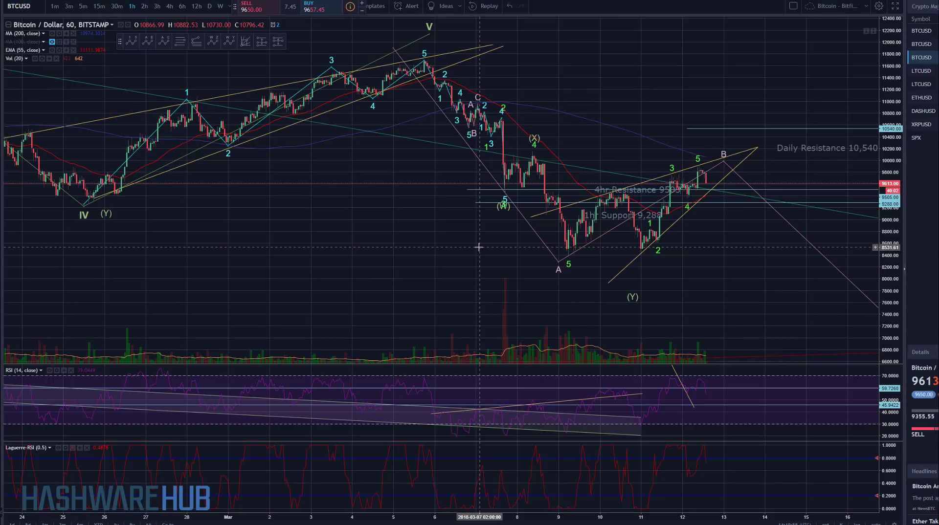
{"action": "scroll", "coordinate": [478, 248], "scroll_direction": "down", "scroll_amount": 4}
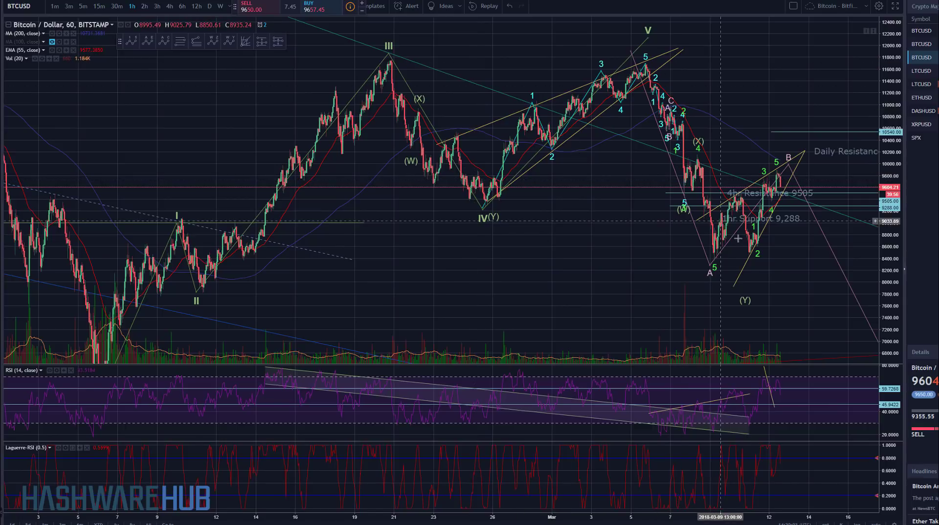
{"action": "scroll", "coordinate": [734, 259], "scroll_direction": "up", "scroll_amount": 4}
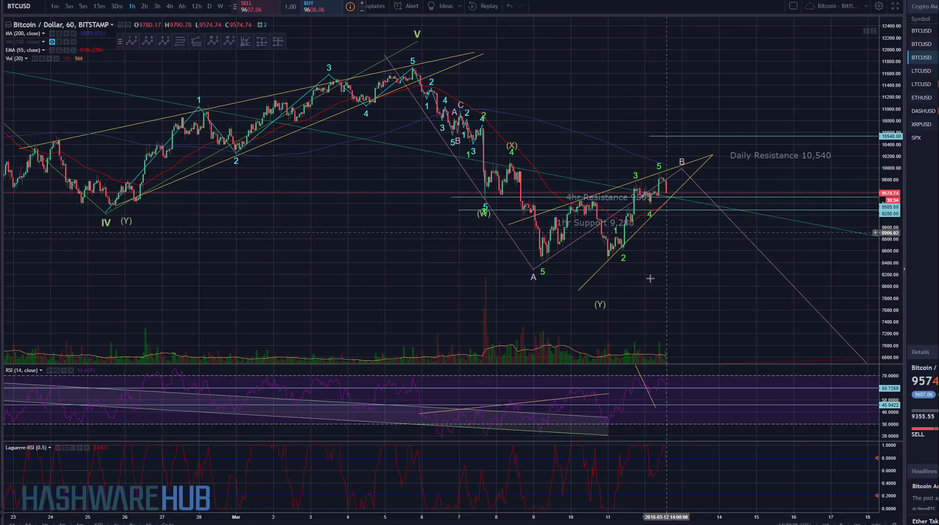
Step: Shift the upper end of the rising wedge's lower trendline slightly earlier in time, near the wedge's apex
{"action": "left_click", "coordinate": [712, 156]}
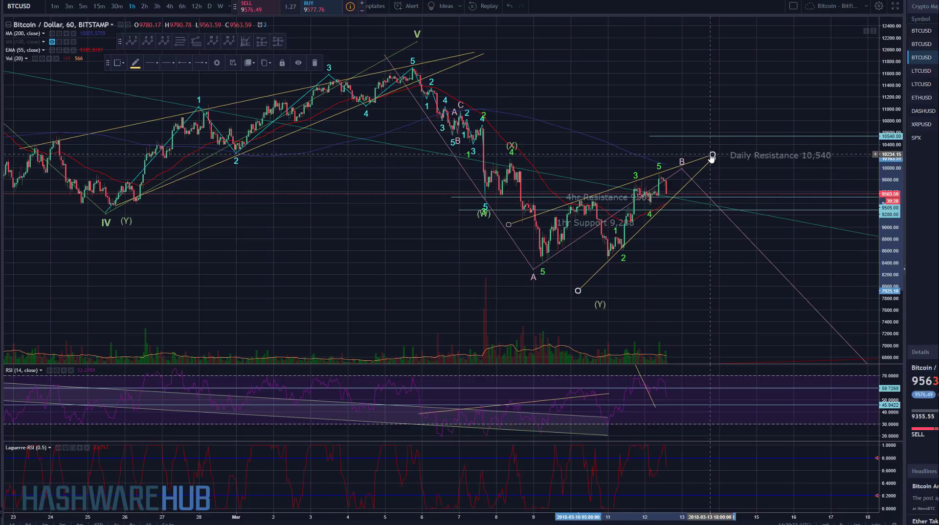
{"action": "left_click", "coordinate": [712, 157]}
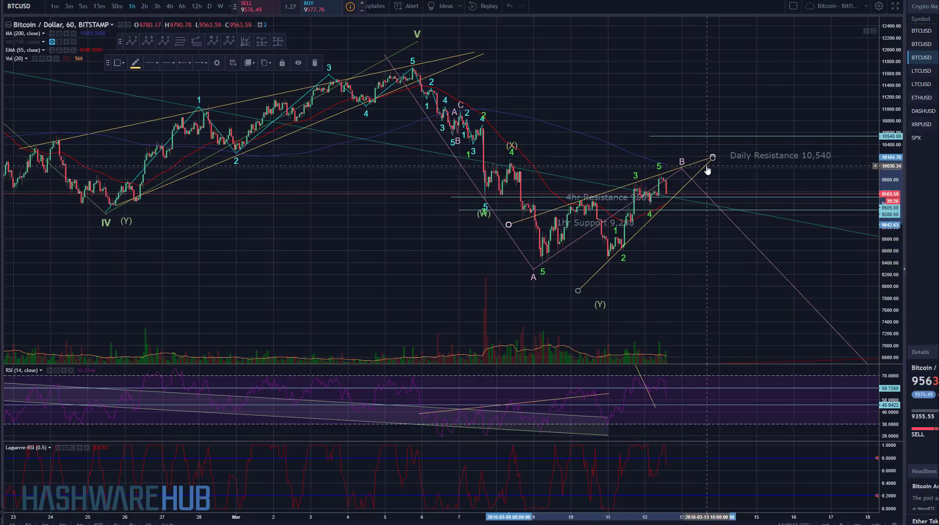
{"action": "left_click", "coordinate": [710, 157]}
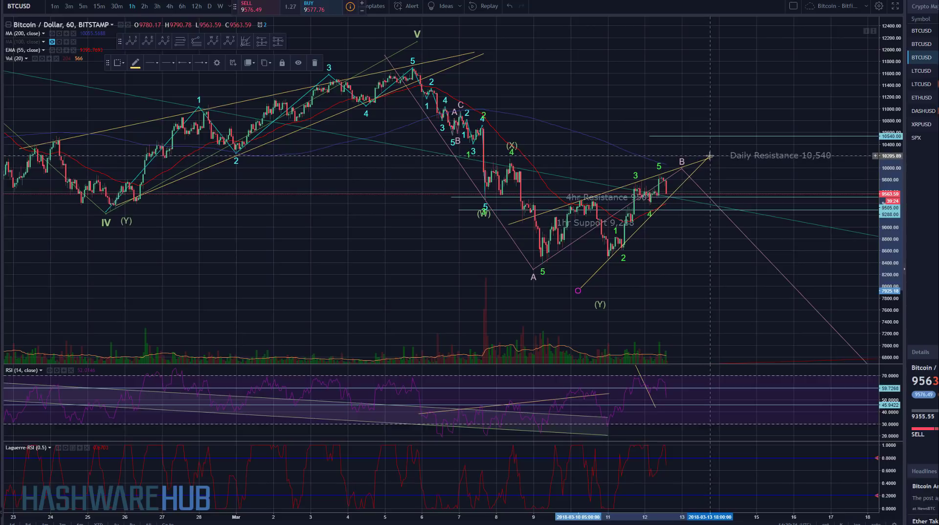
{"action": "left_click_drag", "start_coordinate": [710, 156], "coordinate": [708, 156]}
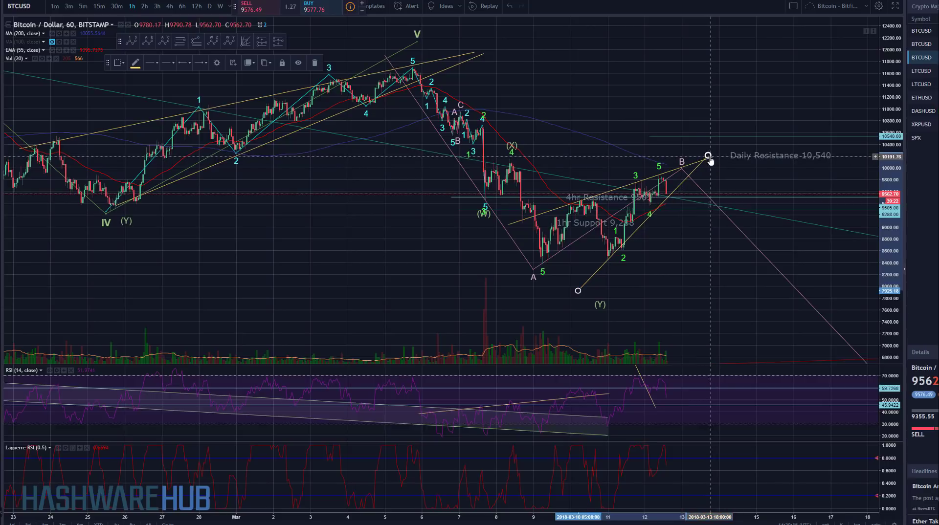
Step: Examine the projected drop from wave B to wave C on the hourly chart, including the price range beneath the wedge
{"action": "scroll", "coordinate": [658, 228], "scroll_direction": "up", "scroll_amount": 3}
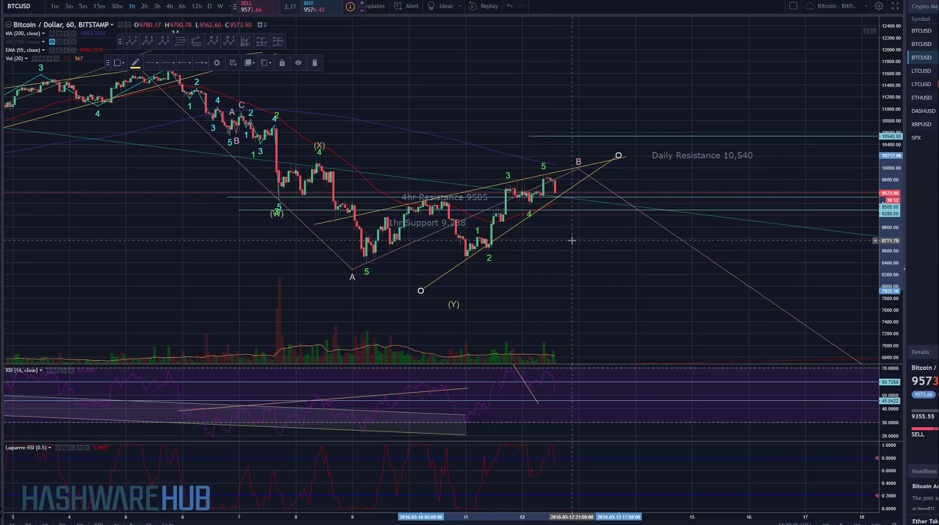
{"action": "scroll", "coordinate": [572, 241], "scroll_direction": "down", "scroll_amount": 5}
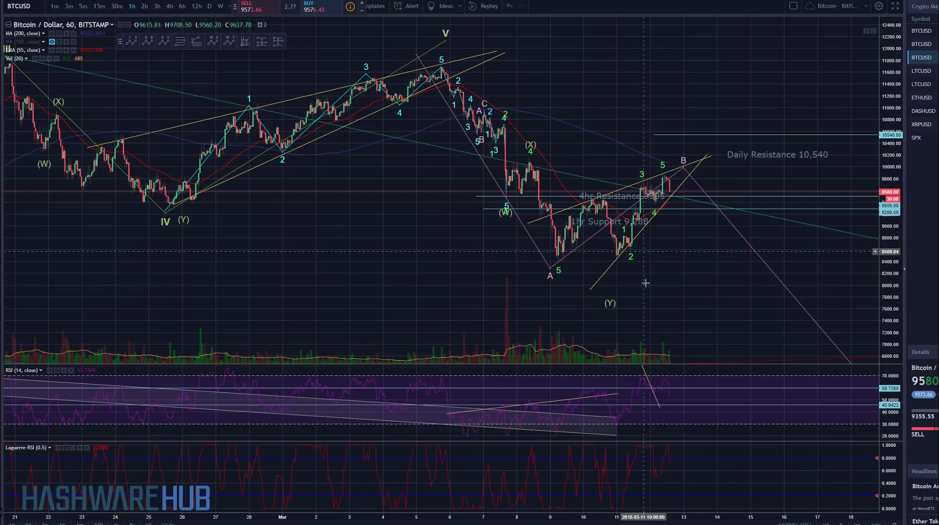
{"action": "left_click_drag", "start_coordinate": [678, 298], "coordinate": [603, 274]}
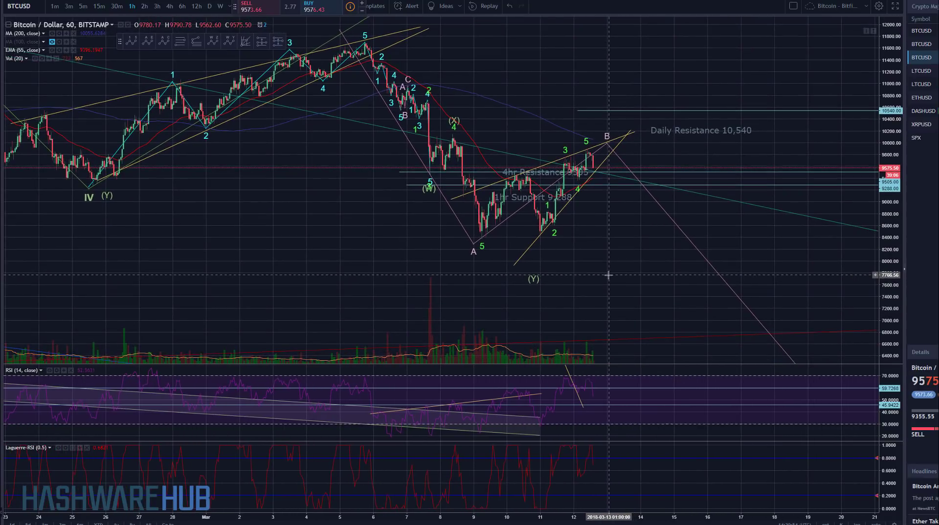
{"action": "left_click_drag", "start_coordinate": [577, 314], "coordinate": [555, 297]}
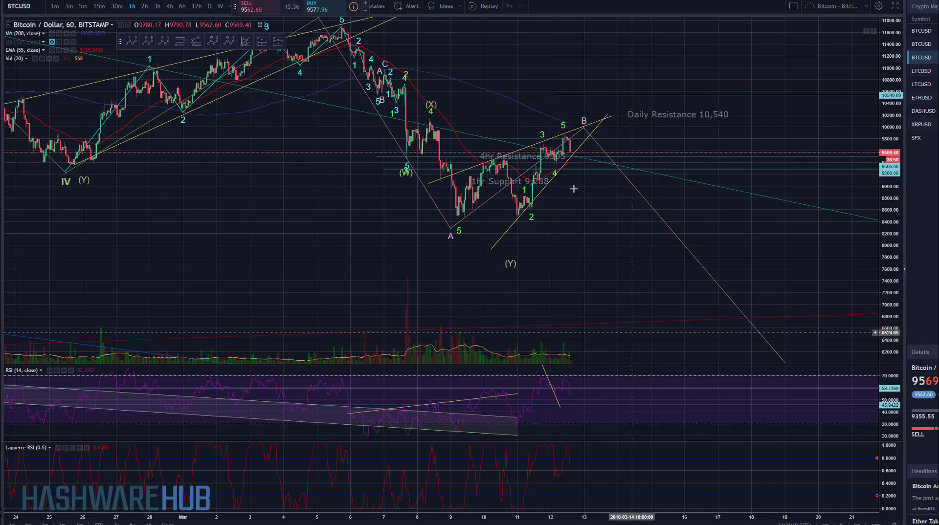
{"action": "scroll", "coordinate": [593, 251], "scroll_direction": "right", "scroll_amount": 1}
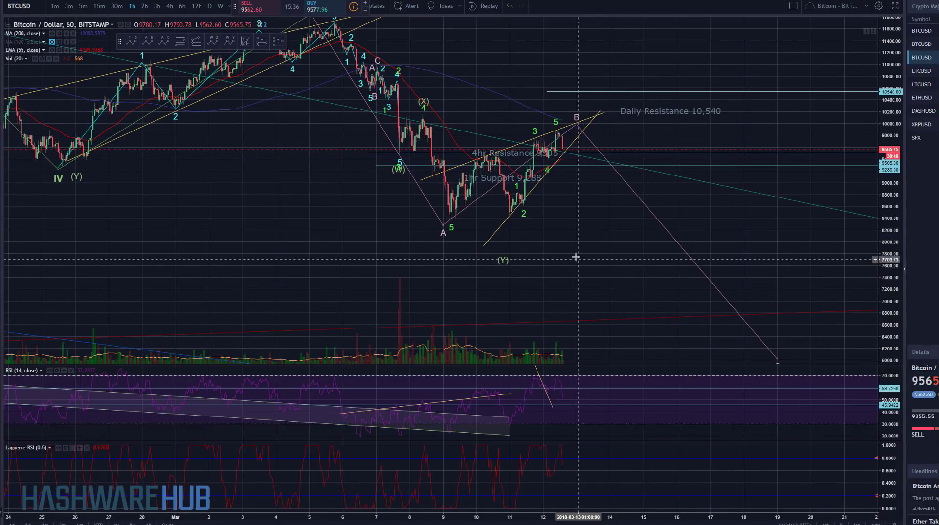
{"action": "left_click_drag", "start_coordinate": [576, 257], "coordinate": [570, 254]}
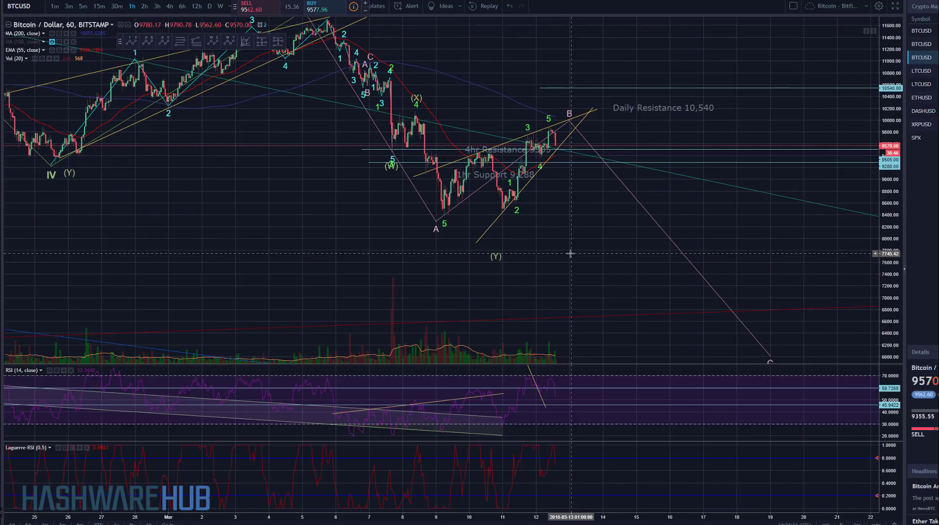
Step: Compare the RSI and Laguerre-RSI on the 15m, 30m, 1h, 2h, 3h, 4h, 6h, 12h and daily intervals in turn
{"action": "scroll", "coordinate": [570, 253], "scroll_direction": "up", "scroll_amount": 2}
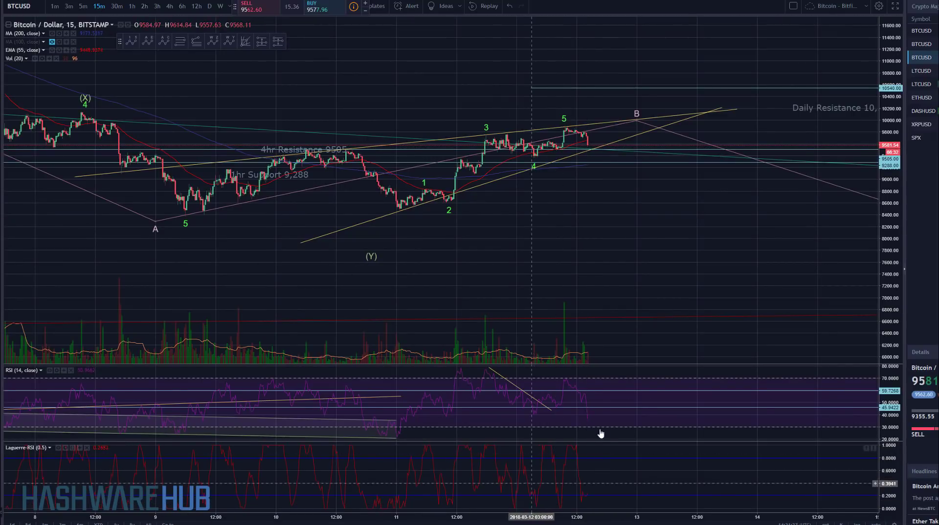
{"action": "left_click", "coordinate": [113, 7]}
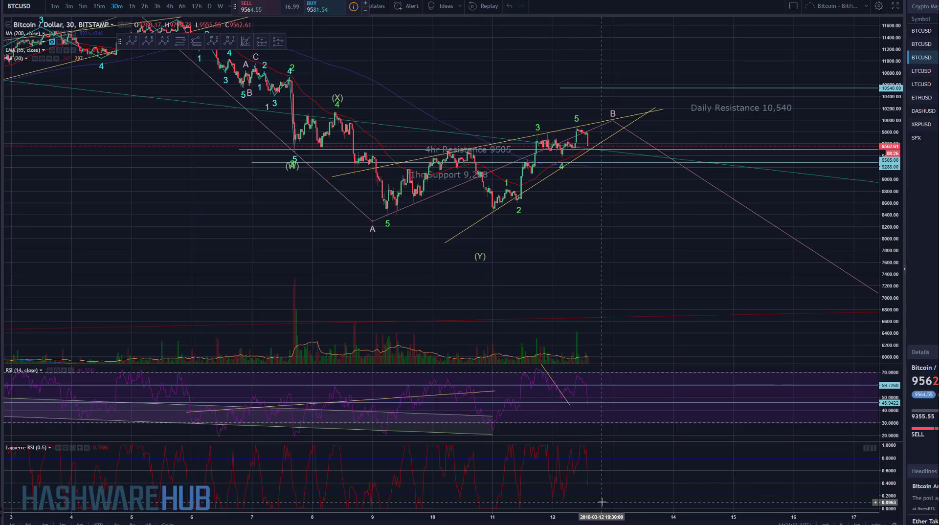
{"action": "left_click", "coordinate": [132, 6]}
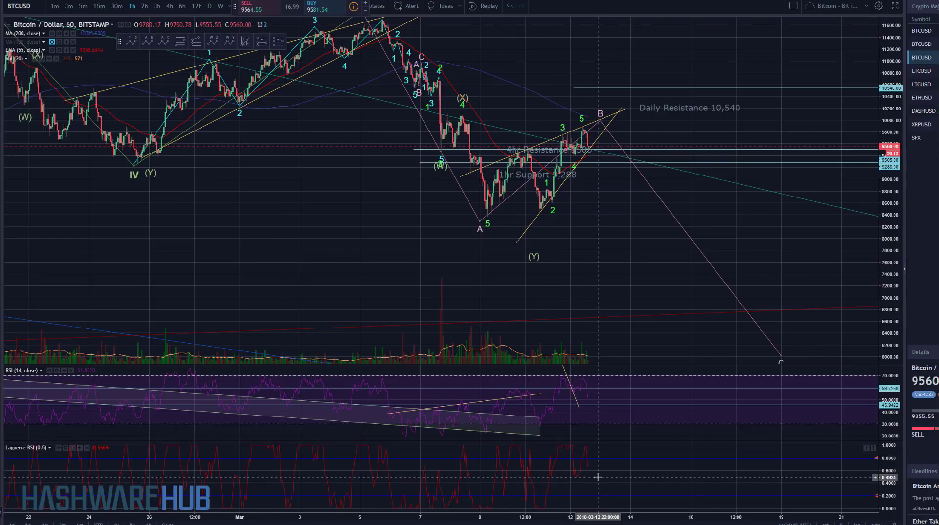
{"action": "left_click", "coordinate": [145, 6]}
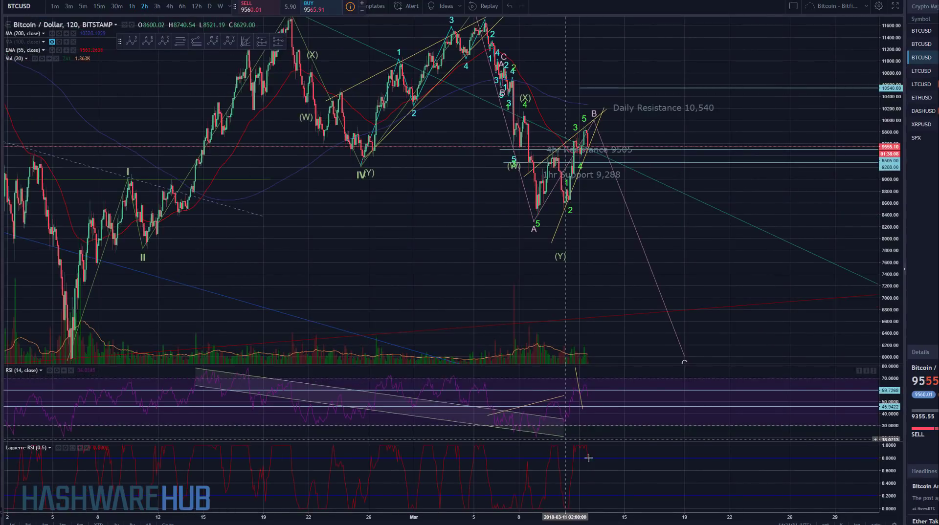
{"action": "left_click", "coordinate": [157, 6]}
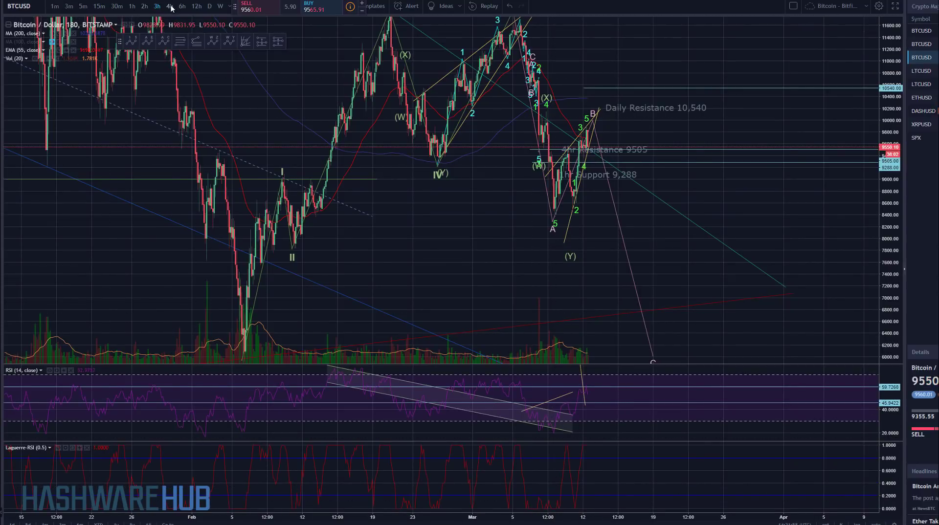
{"action": "left_click", "coordinate": [169, 6]}
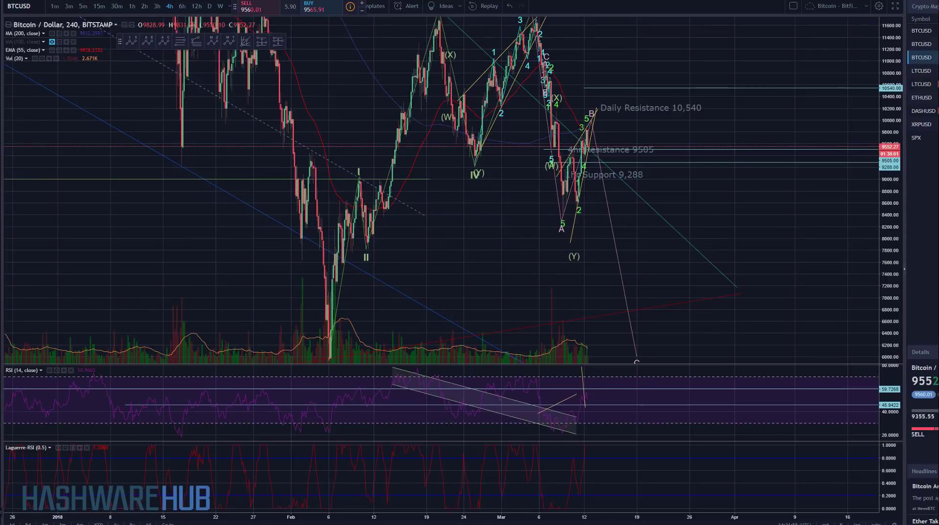
{"action": "left_click", "coordinate": [182, 7]}
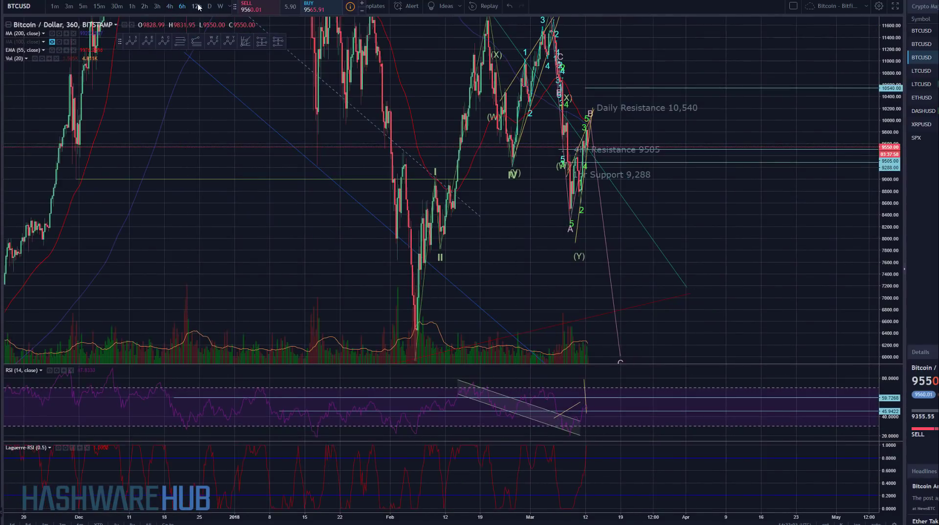
{"action": "left_click", "coordinate": [196, 6]}
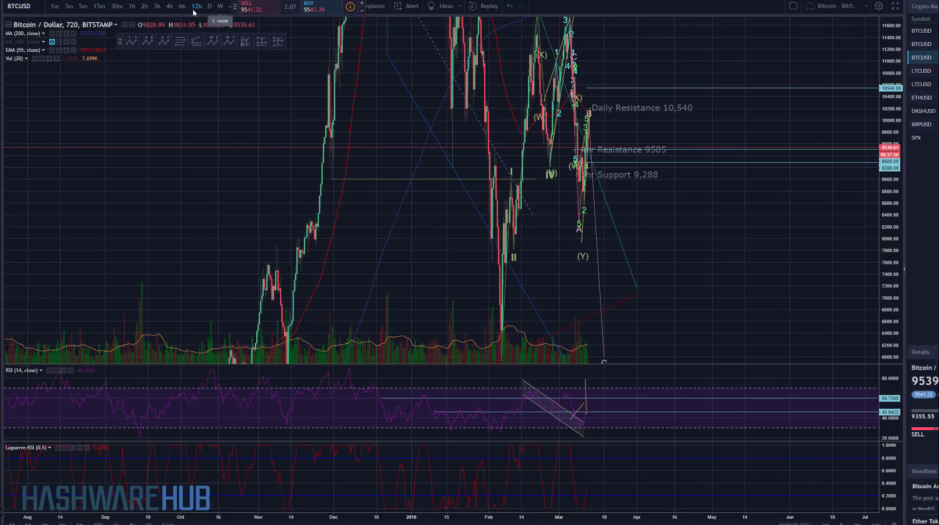
{"action": "left_click", "coordinate": [209, 6]}
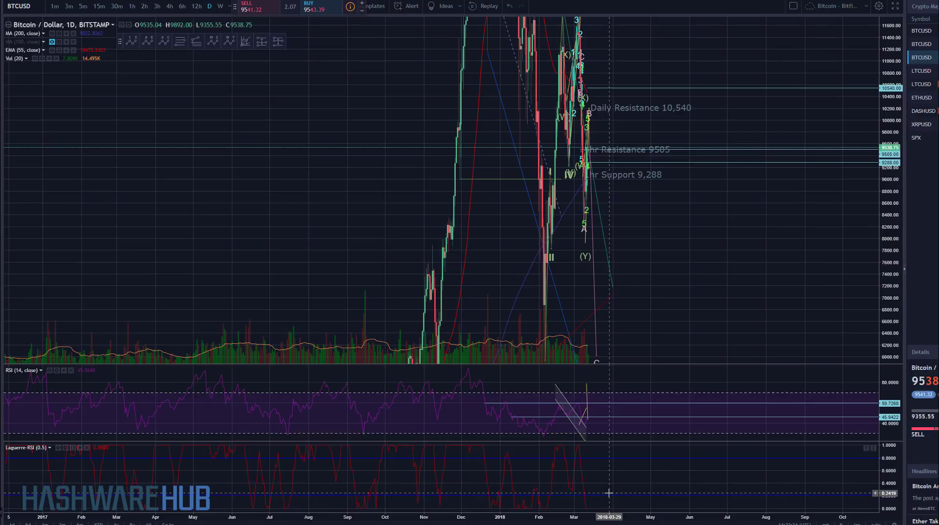
Step: Return the chart to the 2-hour interval and inspect the projected path from wave B to wave C up close
{"action": "left_click", "coordinate": [160, 5]}
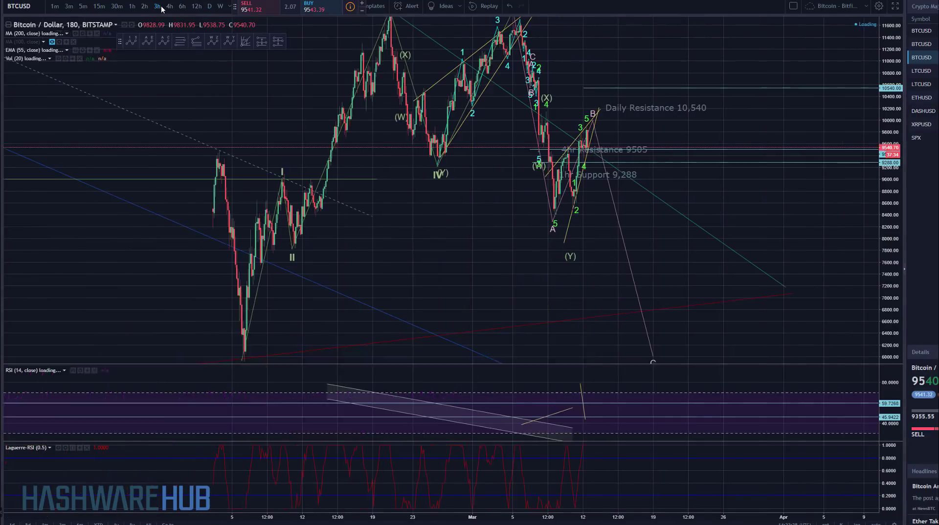
{"action": "left_click", "coordinate": [145, 6]}
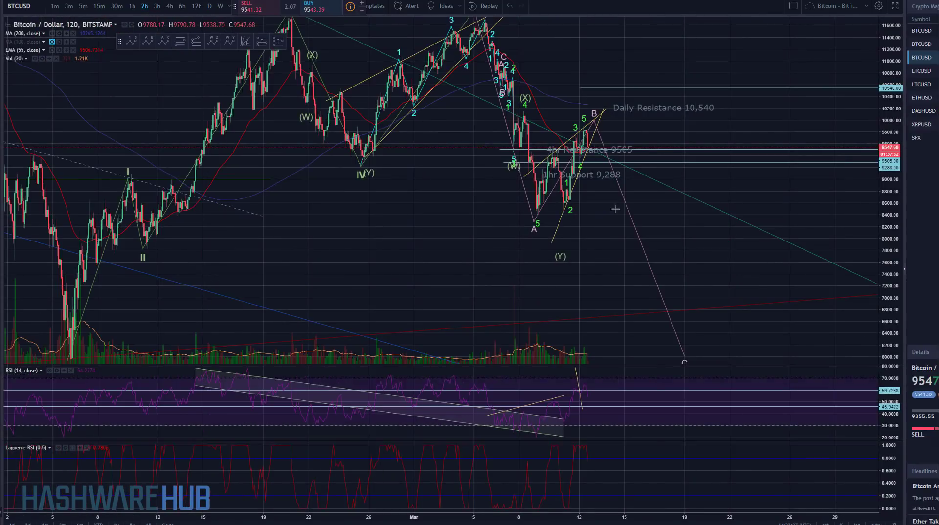
{"action": "scroll", "coordinate": [708, 225], "scroll_direction": "up", "scroll_amount": 5}
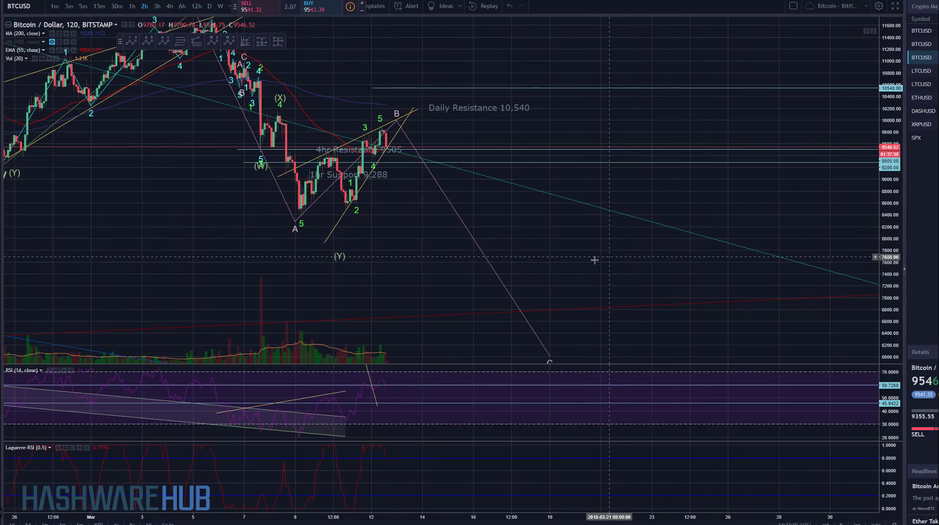
Step: Examine the full price history on the weekly interval, and the wedge with its B-to-C projection on the 4-hour interval
{"action": "left_click_drag", "start_coordinate": [583, 258], "coordinate": [661, 258]}
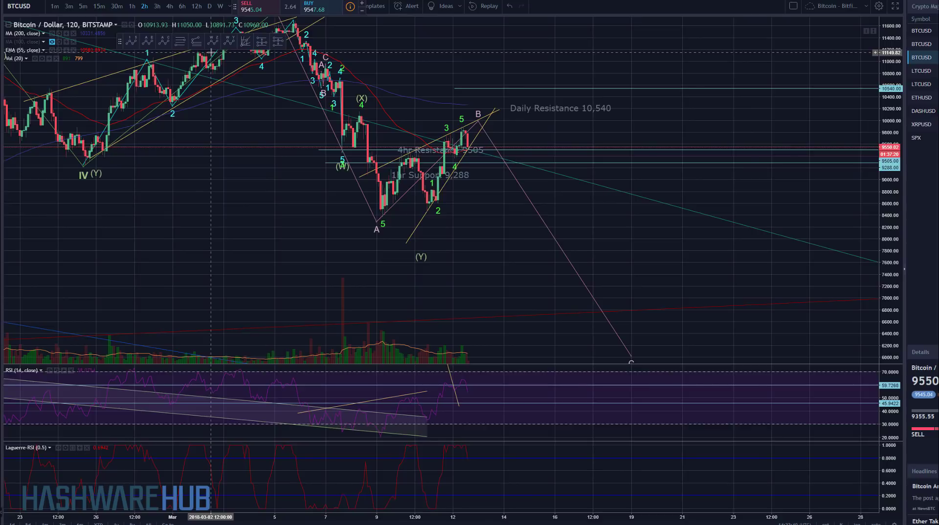
{"action": "left_click", "coordinate": [224, 6]}
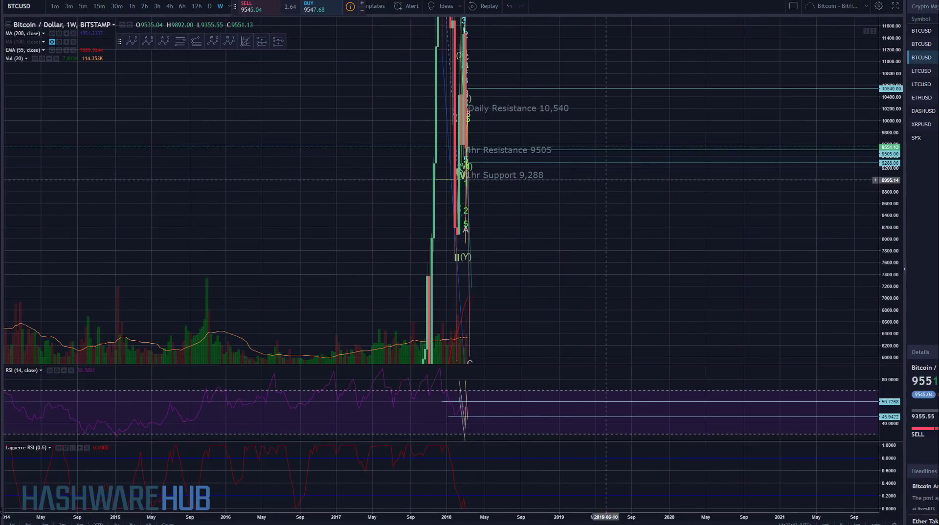
{"action": "double_click", "coordinate": [885, 213]}
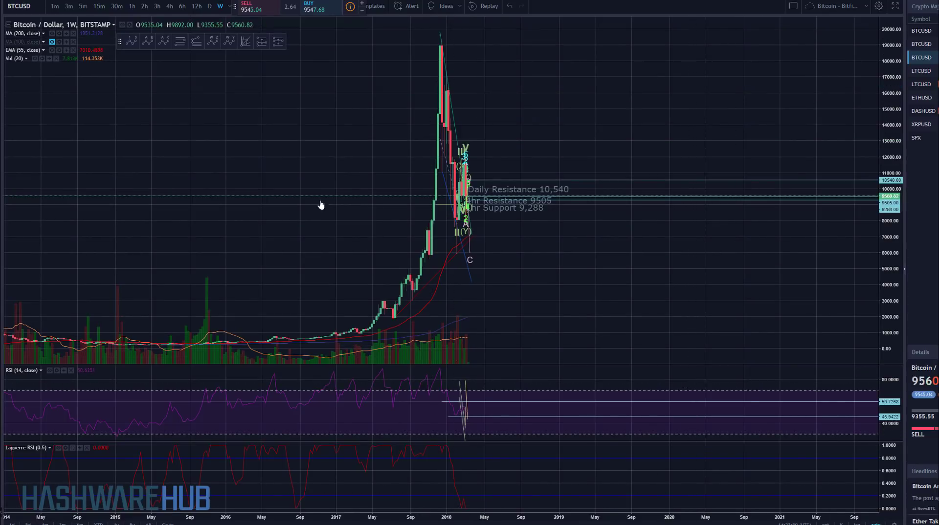
{"action": "left_click", "coordinate": [169, 7]}
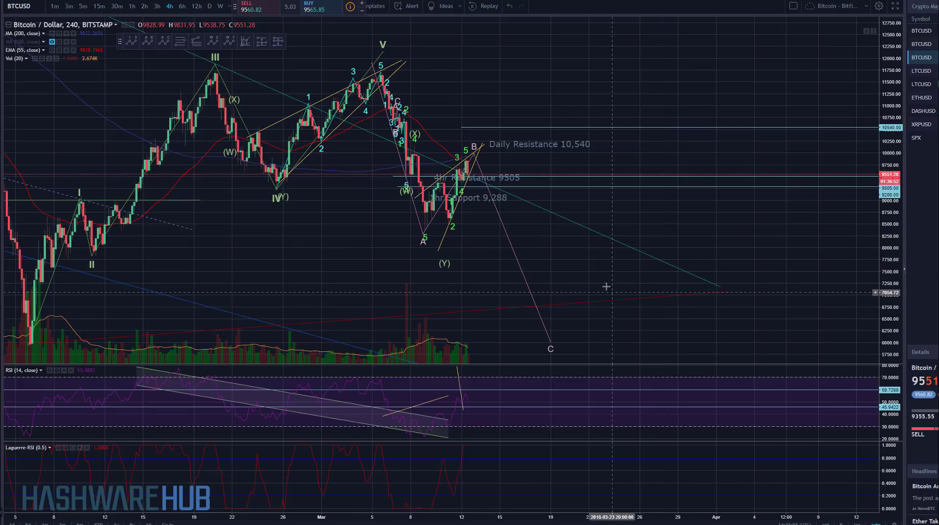
{"action": "scroll", "coordinate": [572, 271], "scroll_direction": "up", "scroll_amount": 3}
{"action": "left_click_drag", "start_coordinate": [520, 295], "coordinate": [701, 291]}
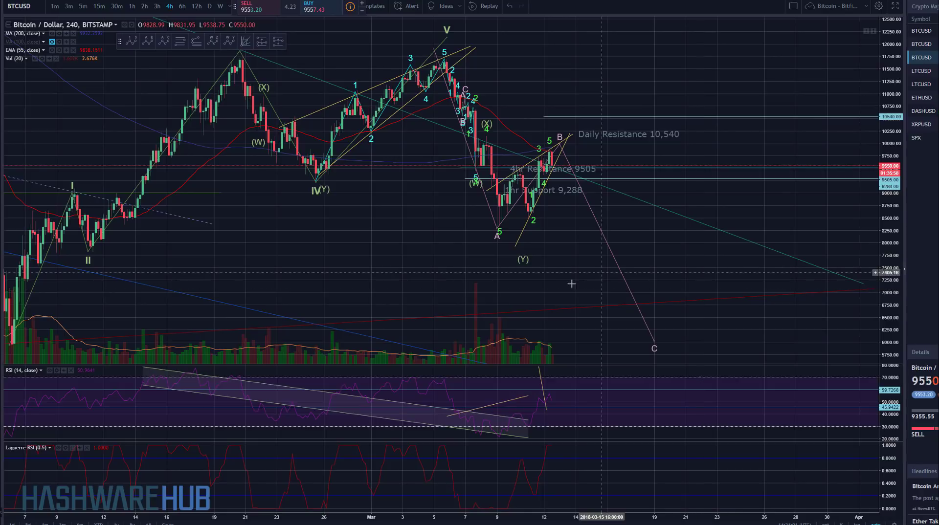
{"action": "scroll", "coordinate": [551, 193], "scroll_direction": "up", "scroll_amount": 3}
{"action": "left_click_drag", "start_coordinate": [442, 214], "coordinate": [640, 213]}
{"action": "left_click_drag", "start_coordinate": [895, 161], "coordinate": [895, 205]}
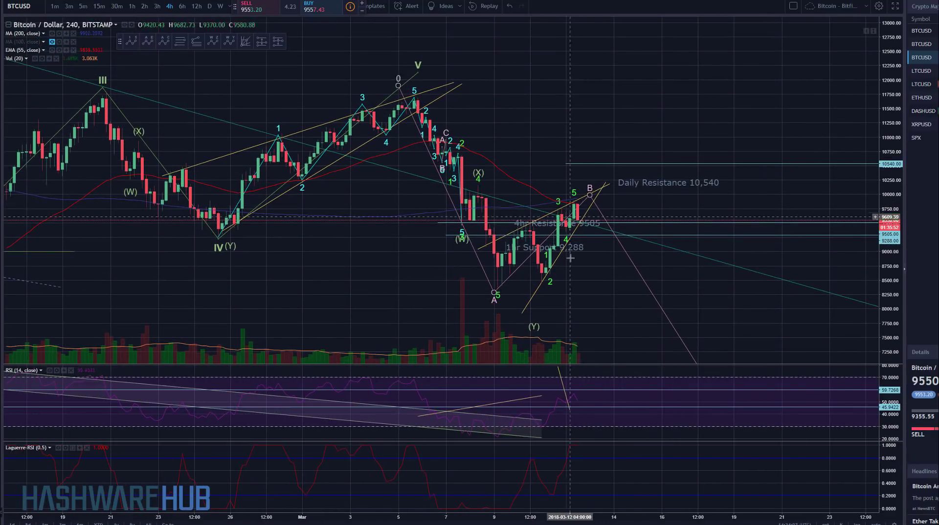
Step: Switch the chart to the 1-hour interval and examine the latest candles against the rising wedge and the nearby support and resistance lines
{"action": "left_click", "coordinate": [132, 6]}
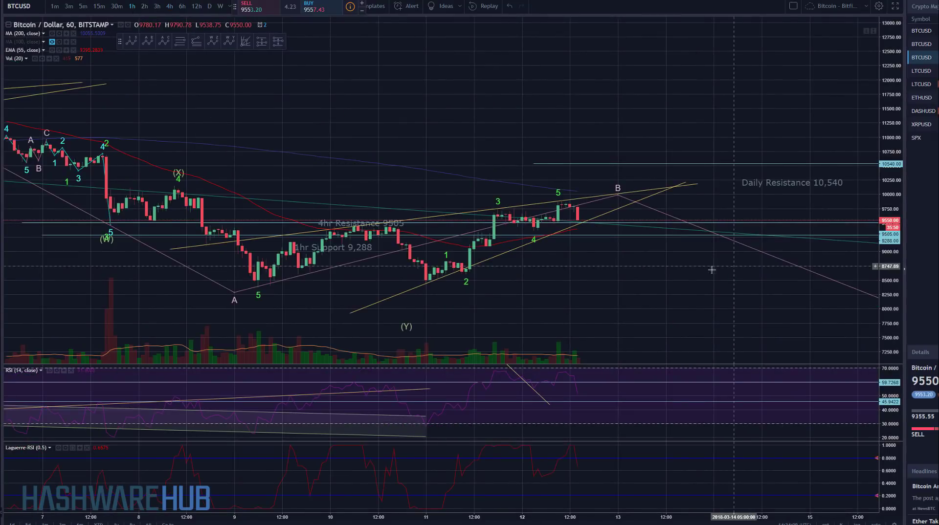
{"action": "scroll", "coordinate": [688, 273], "scroll_direction": "down", "scroll_amount": 3}
{"action": "scroll", "coordinate": [708, 281], "scroll_direction": "down", "scroll_amount": 3}
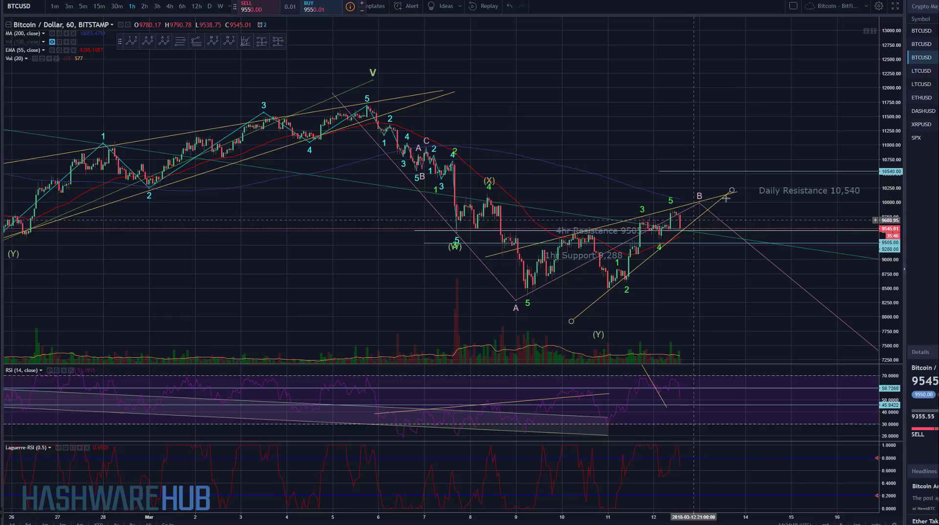
{"action": "scroll", "coordinate": [688, 225], "scroll_direction": "up", "scroll_amount": 2}
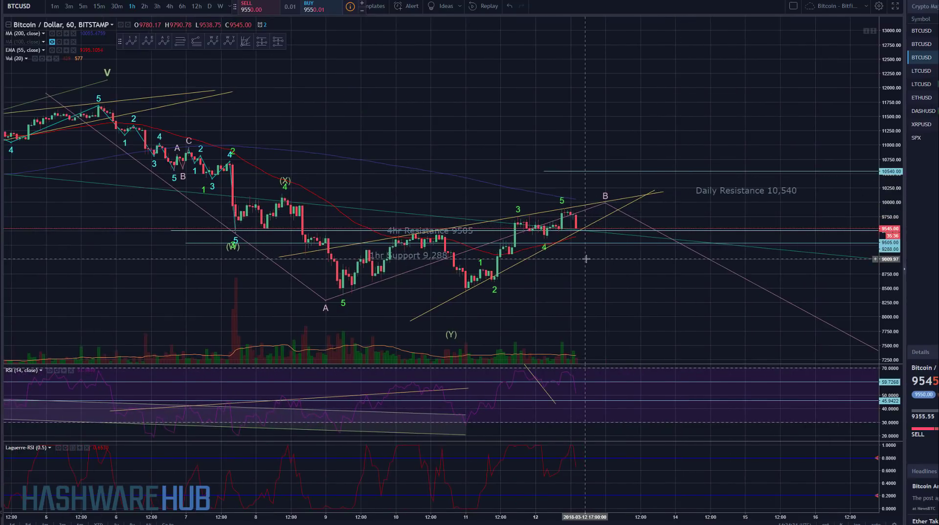
{"action": "left_click", "coordinate": [566, 213]}
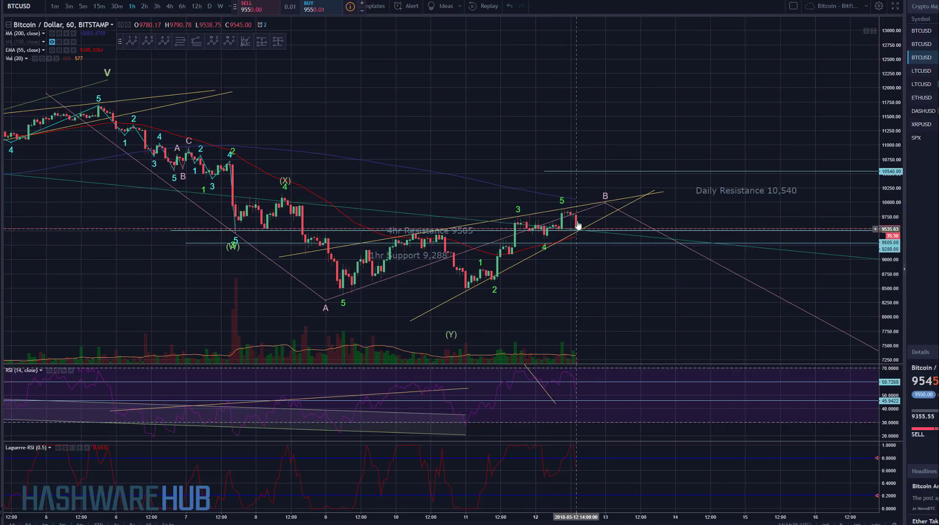
{"action": "left_click", "coordinate": [565, 233]}
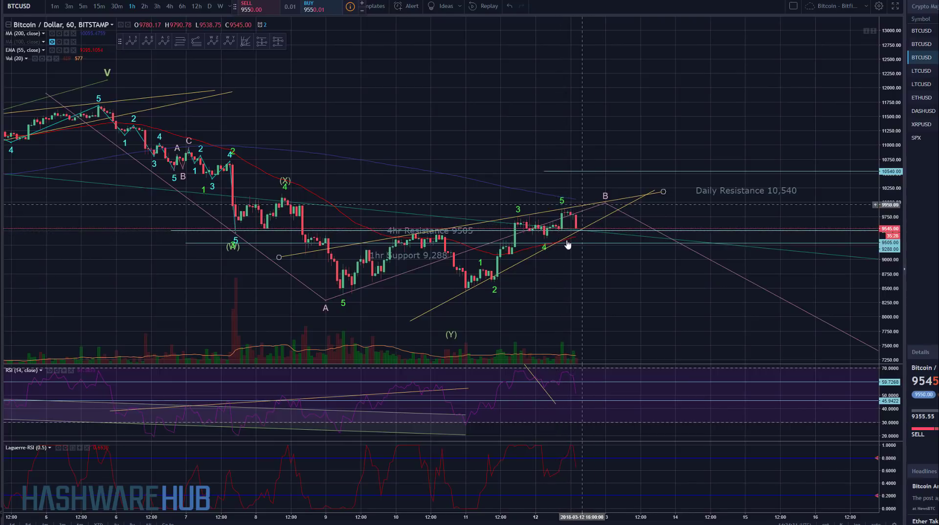
{"action": "left_click", "coordinate": [568, 198]}
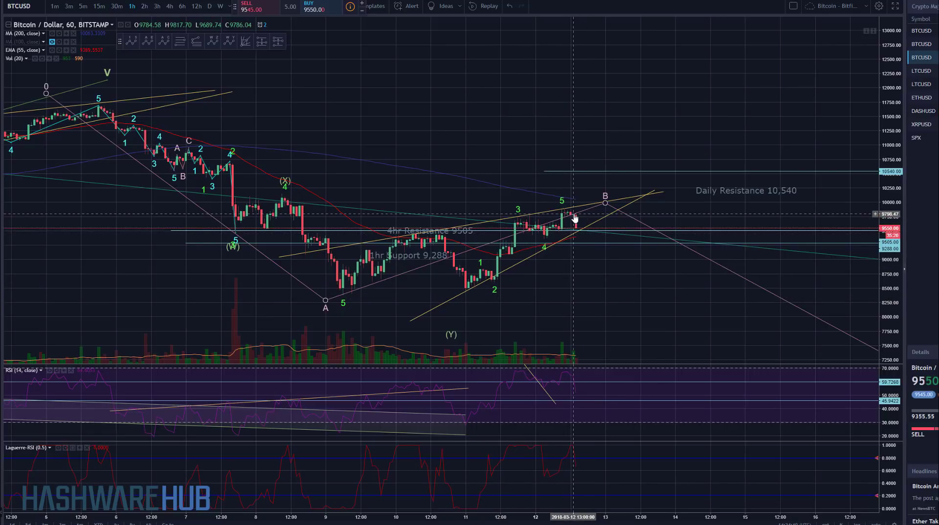
{"action": "left_click", "coordinate": [546, 242]}
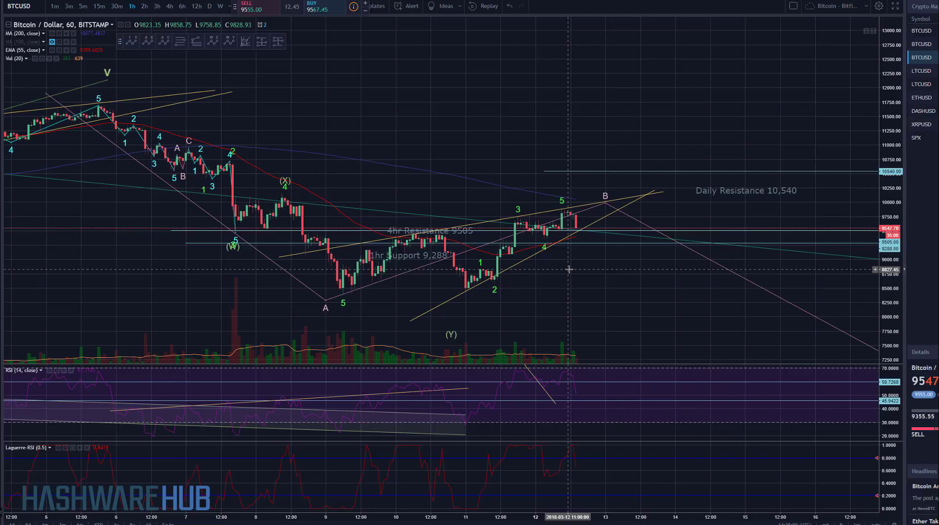
{"action": "scroll", "coordinate": [569, 269], "scroll_direction": "down", "scroll_amount": 2}
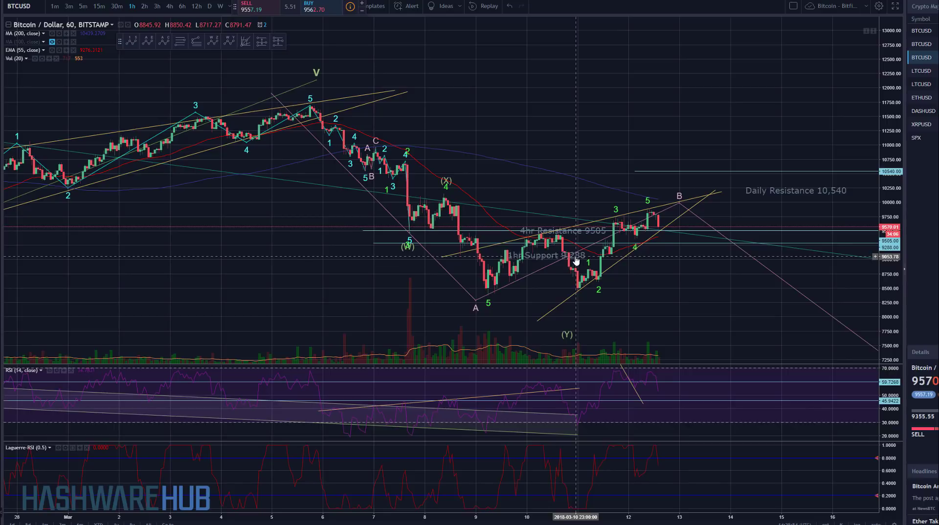
Step: Set the price of the 1hr support line to 9570
{"action": "double_click", "coordinate": [680, 247]}
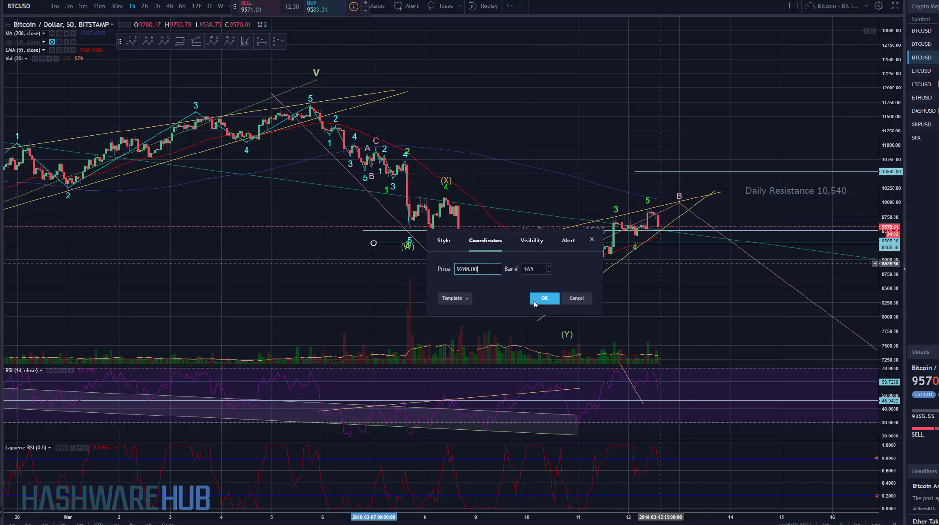
{"action": "left_click_drag", "start_coordinate": [460, 269], "coordinate": [485, 271]}
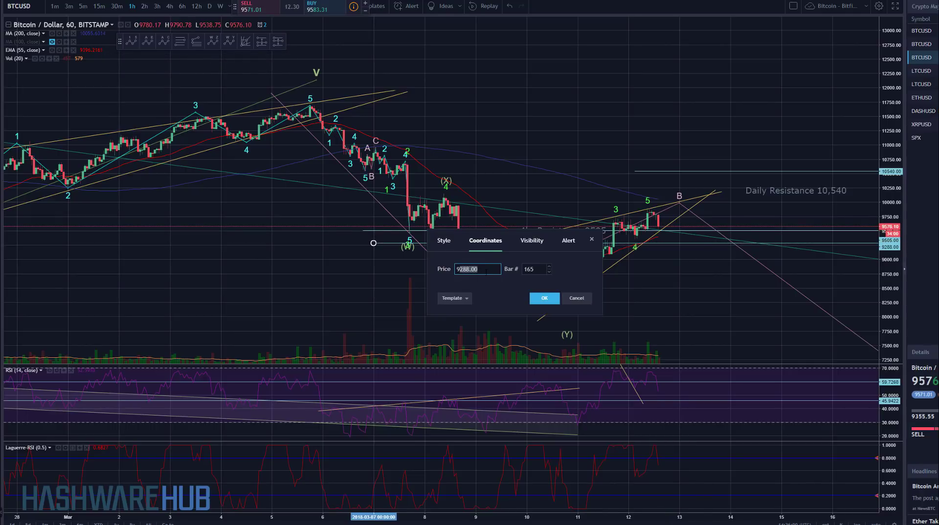
{"action": "type", "text": "570"}
{"action": "key", "text": "Return"}
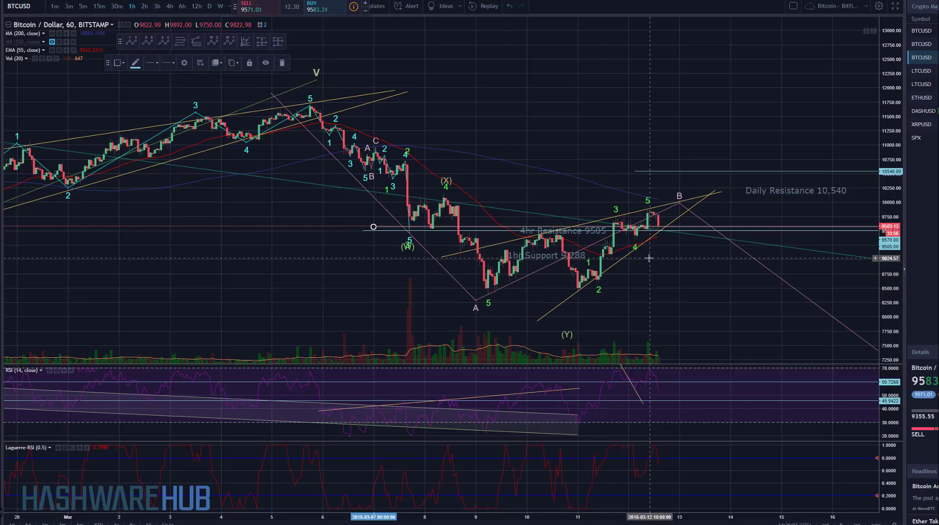
Step: Change the 1hr support label to "1hr Support 9,570" and move it beside the latest candle, just above the support line
{"action": "double_click", "coordinate": [578, 255]}
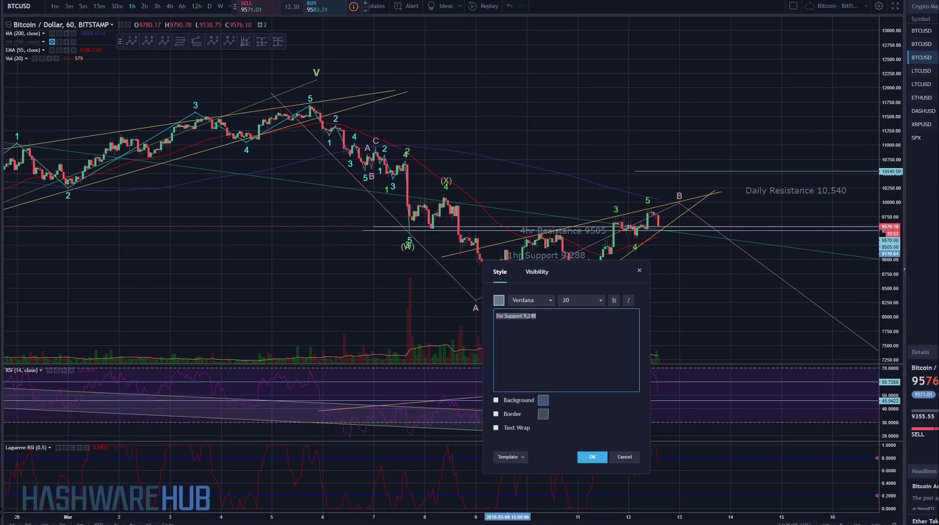
{"action": "left_click", "coordinate": [545, 316]}
{"action": "key", "text": "shift+Left"}
{"action": "key", "text": "shift+Left"}
{"action": "key", "text": "shift+Left"}
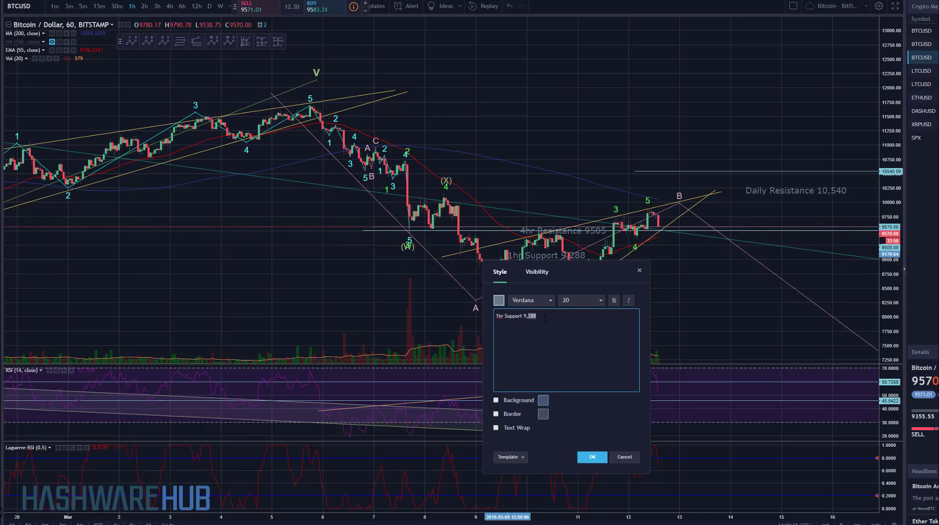
{"action": "type", "text": "570"}
{"action": "left_click", "coordinate": [593, 458]}
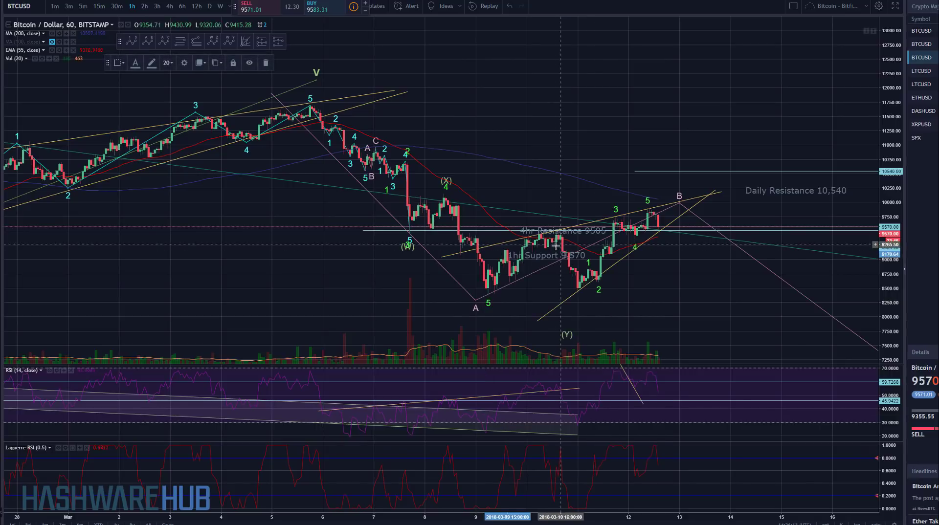
{"action": "left_click_drag", "start_coordinate": [556, 246], "coordinate": [712, 221]}
Step: Inspect the latest hourly candles up close around the 9,570 support line and the wedge's lower trendline
{"action": "scroll", "coordinate": [611, 225], "scroll_direction": "up", "scroll_amount": 3}
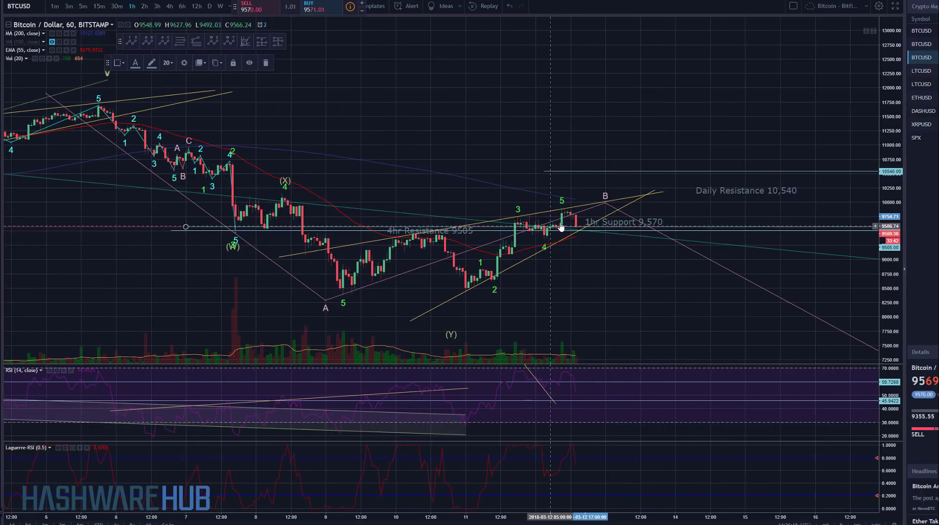
{"action": "left_click_drag", "start_coordinate": [561, 228], "coordinate": [582, 236]}
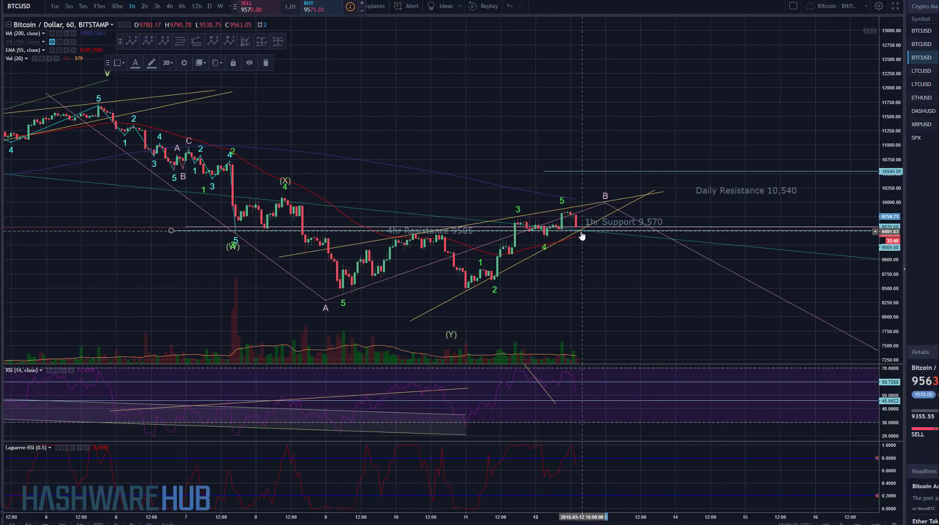
{"action": "left_click", "coordinate": [567, 268]}
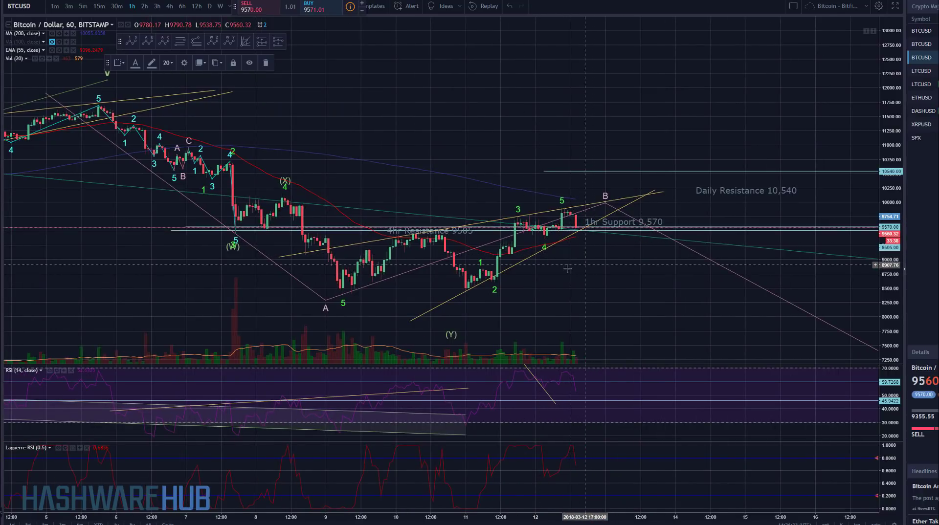
{"action": "scroll", "coordinate": [558, 267], "scroll_direction": "up", "scroll_amount": 3}
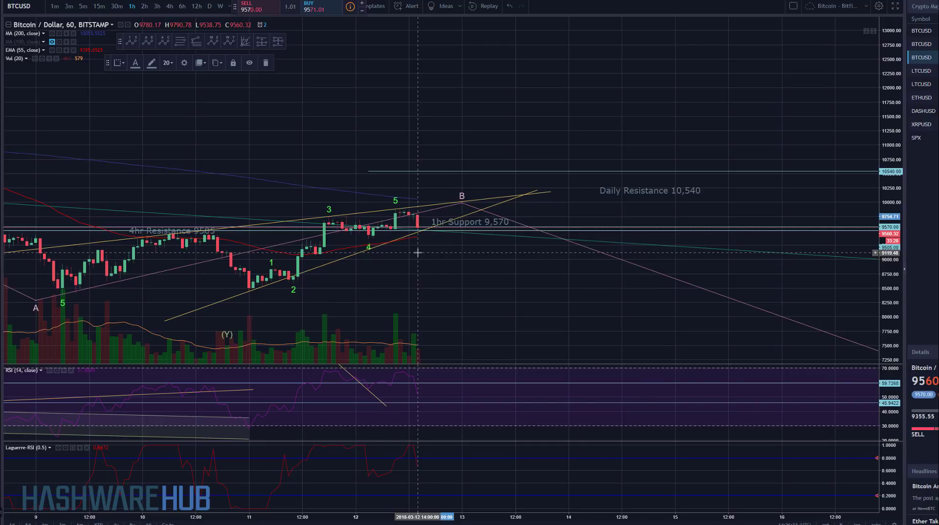
{"action": "scroll", "coordinate": [462, 265], "scroll_direction": "down", "scroll_amount": 1}
{"action": "left_click_drag", "start_coordinate": [418, 253], "coordinate": [504, 278]}
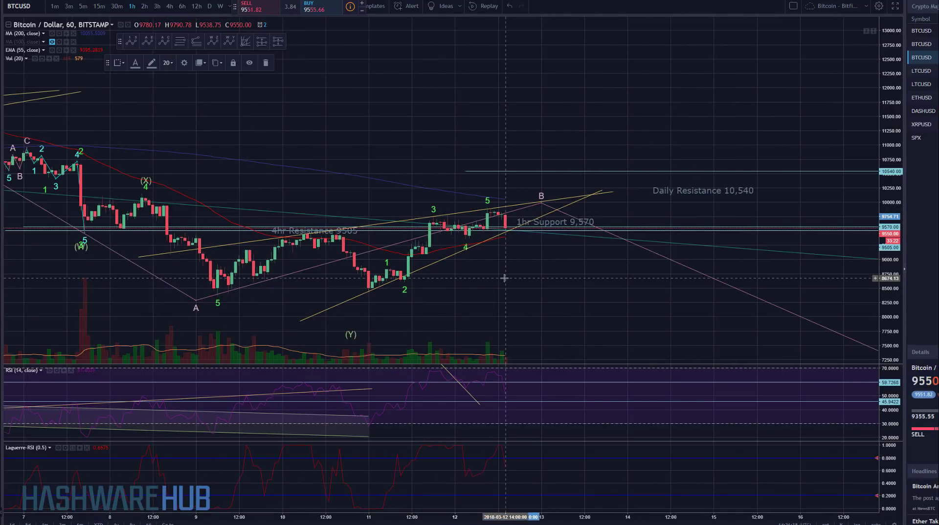
{"action": "left_click", "coordinate": [506, 233]}
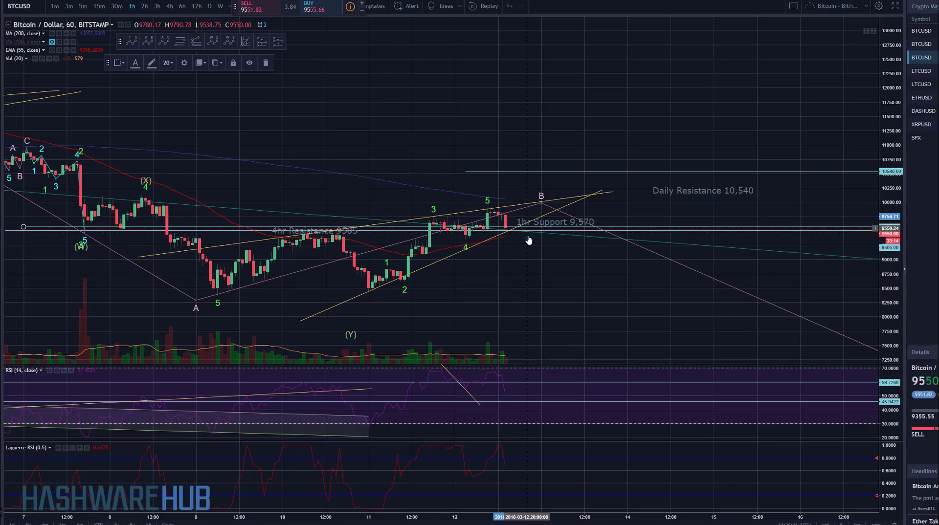
{"action": "left_click", "coordinate": [528, 239]}
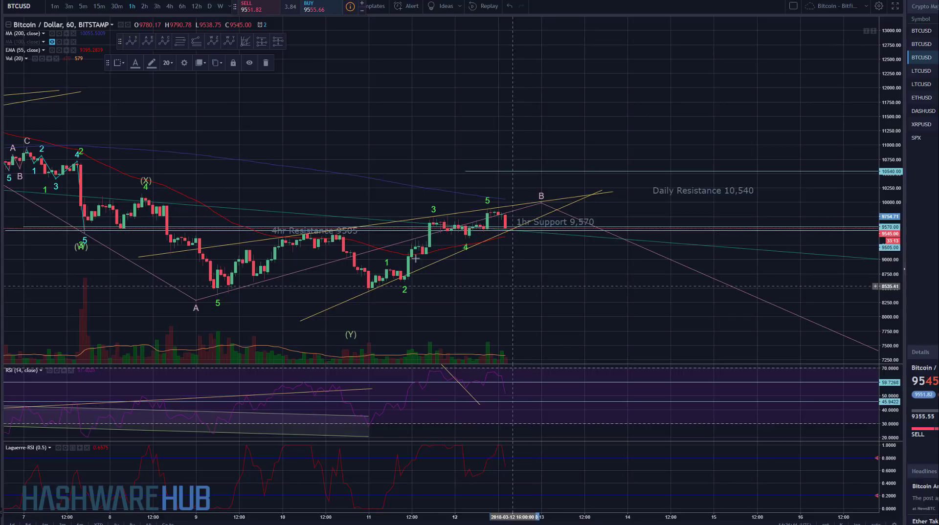
Step: Set the price of the 4hr resistance line to 9146
{"action": "double_click", "coordinate": [374, 232]}
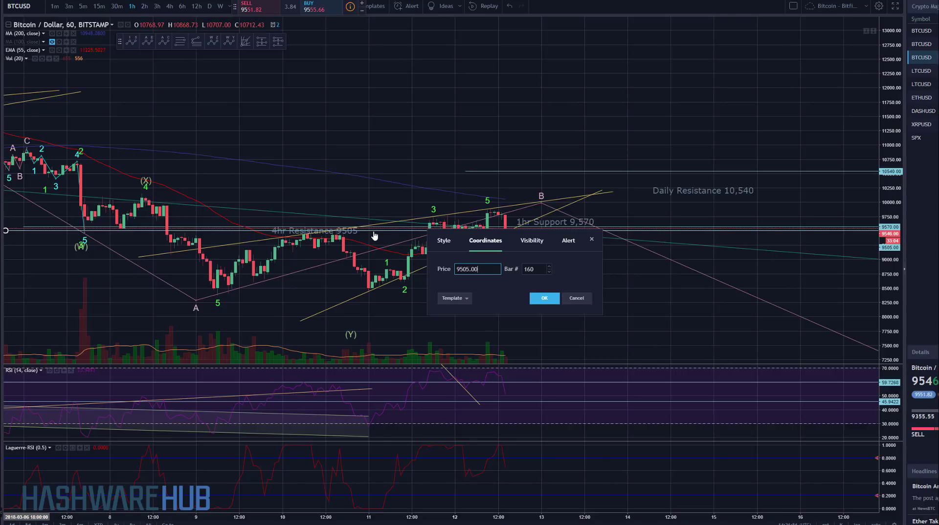
{"action": "double_click", "coordinate": [476, 269]}
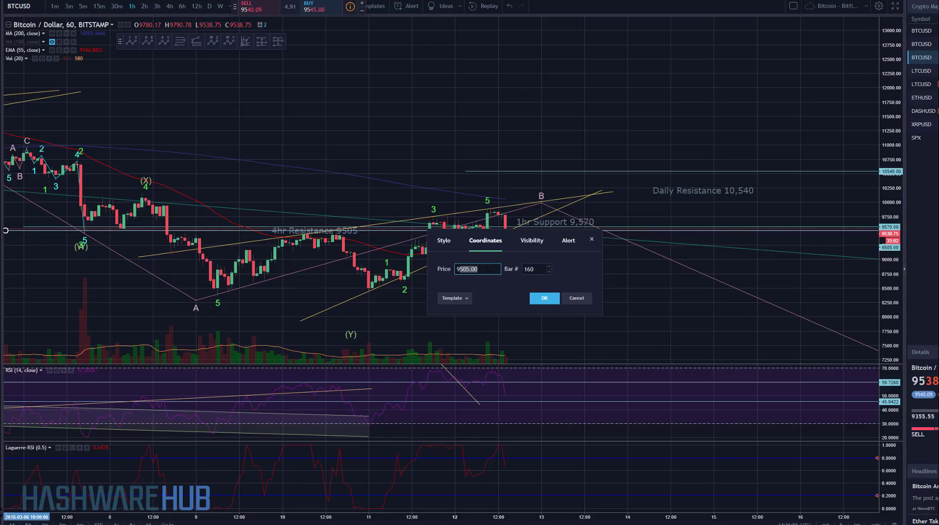
{"action": "type", "text": "9146"}
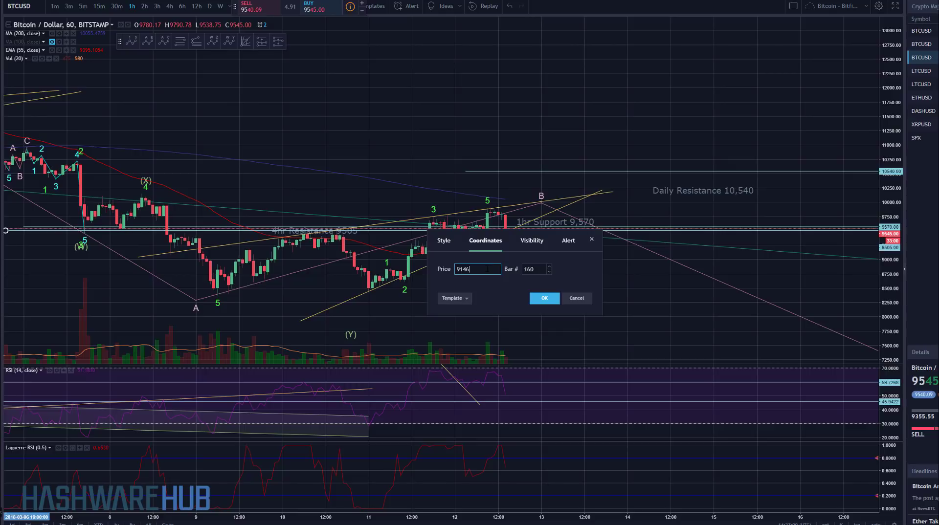
{"action": "key", "text": "Return"}
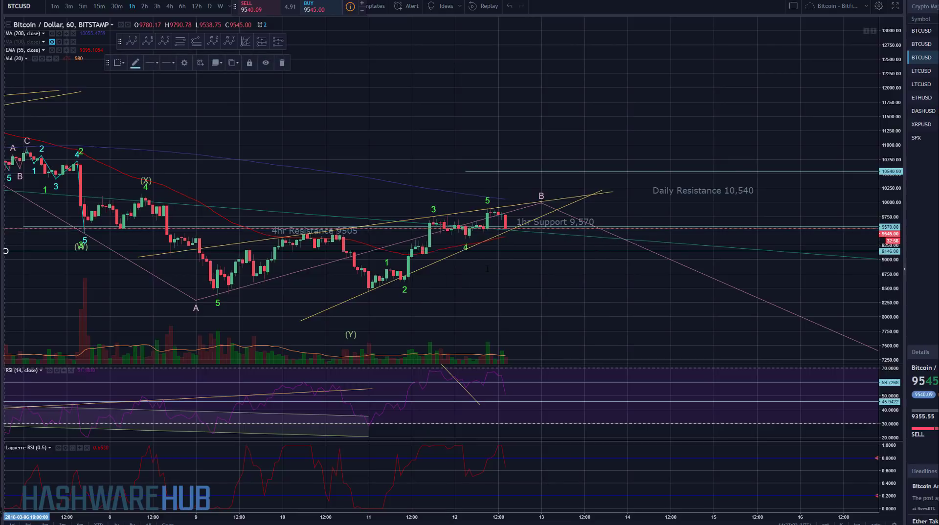
Step: Move the 4hr Resistance label beneath the latest candles, just below the 9146 line
{"action": "left_click", "coordinate": [324, 233]}
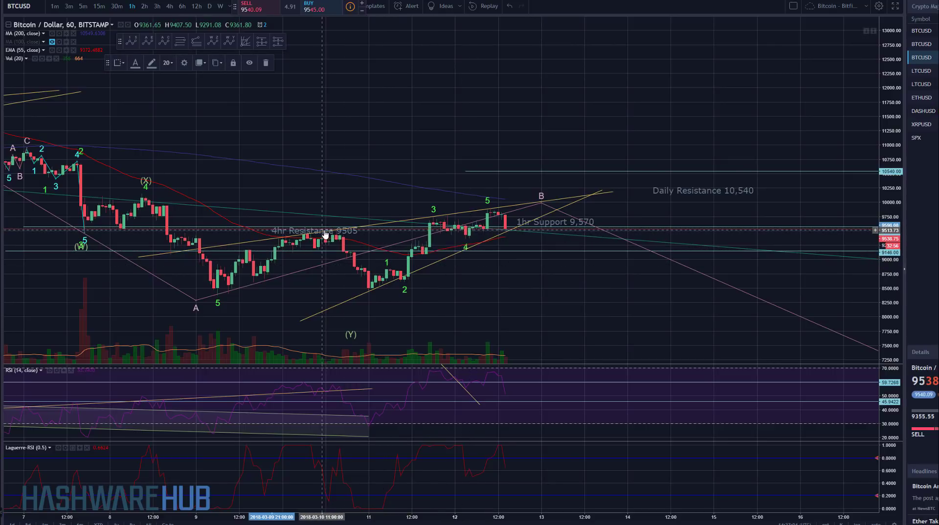
{"action": "double_click", "coordinate": [325, 233]}
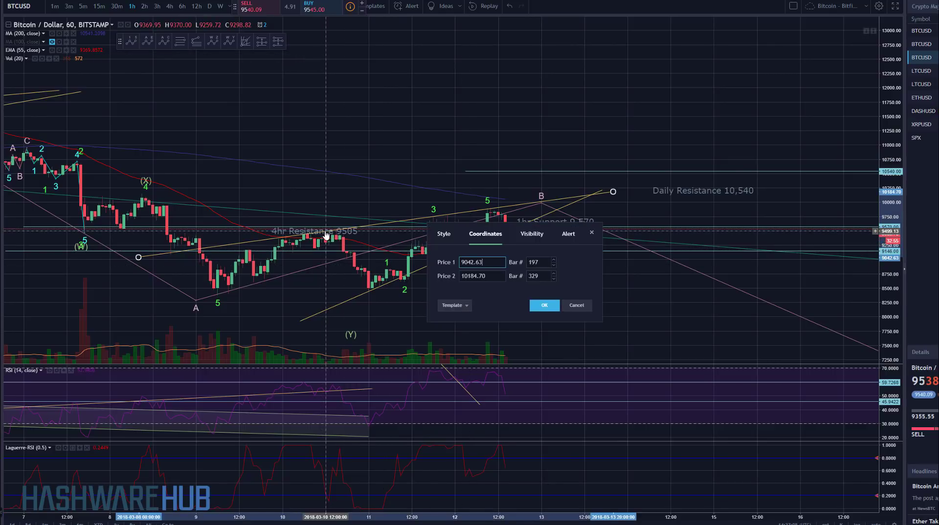
{"action": "left_click", "coordinate": [576, 305]}
{"action": "left_click_drag", "start_coordinate": [326, 231], "coordinate": [509, 260]}
Step: Change the 4hr Resistance label to "4hr Support 9,146" and shift it slightly later in time, just below its line
{"action": "double_click", "coordinate": [509, 261]}
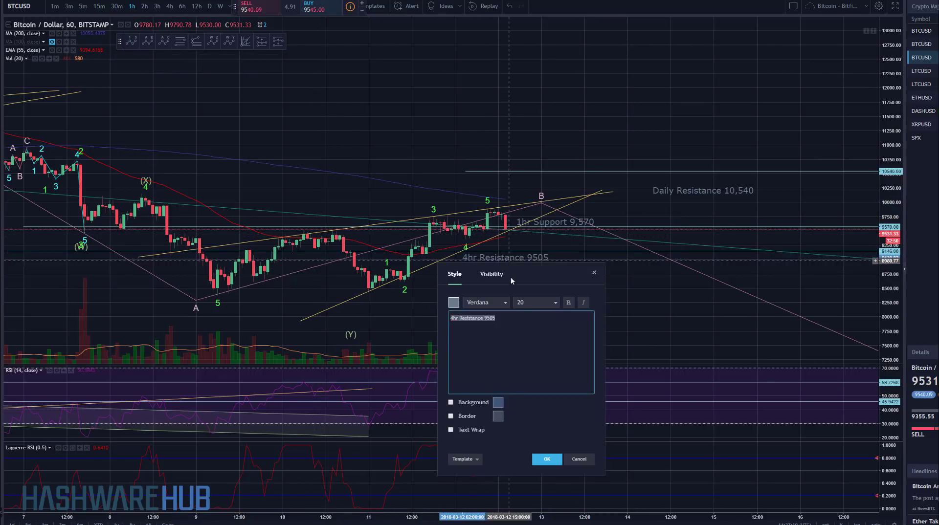
{"action": "left_click", "coordinate": [460, 319]}
{"action": "left_click_drag", "start_coordinate": [460, 319], "coordinate": [526, 323]}
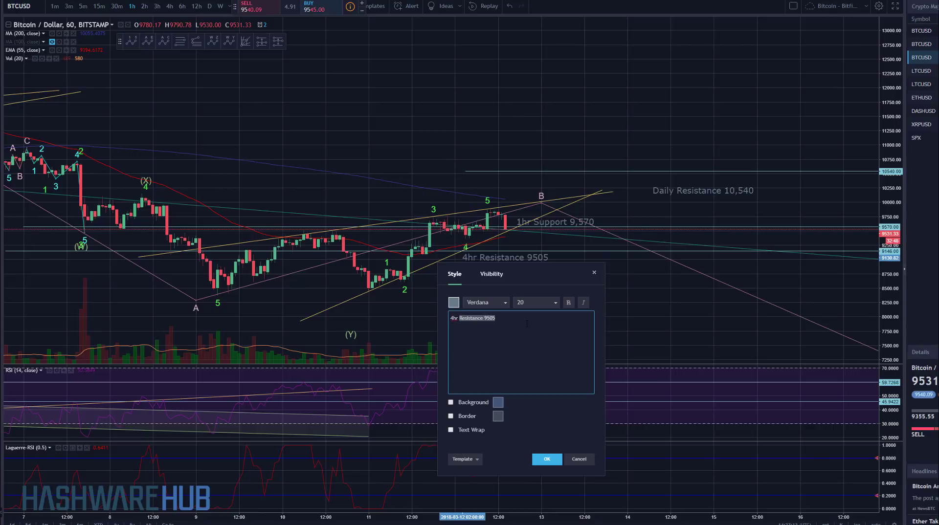
{"action": "type", "text": "Support"}
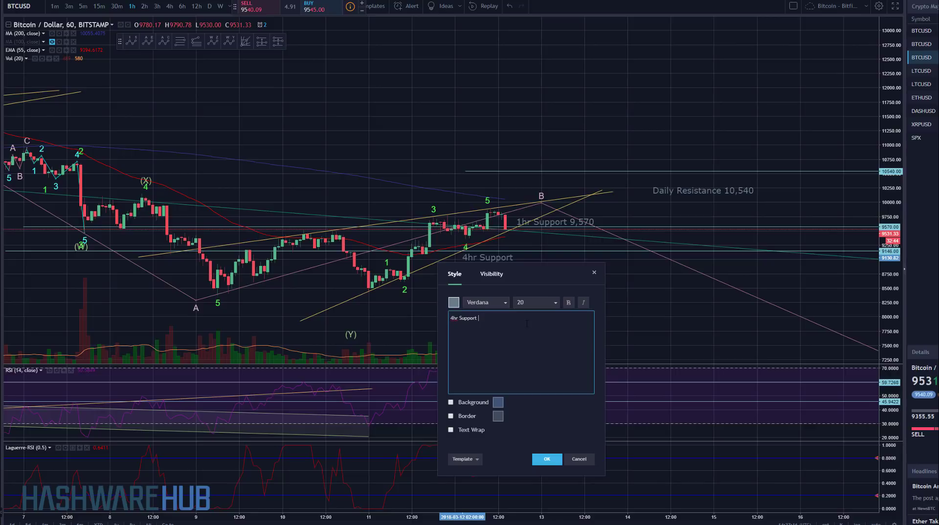
{"action": "type", "text": " 9,146"}
{"action": "left_click", "coordinate": [540, 460]}
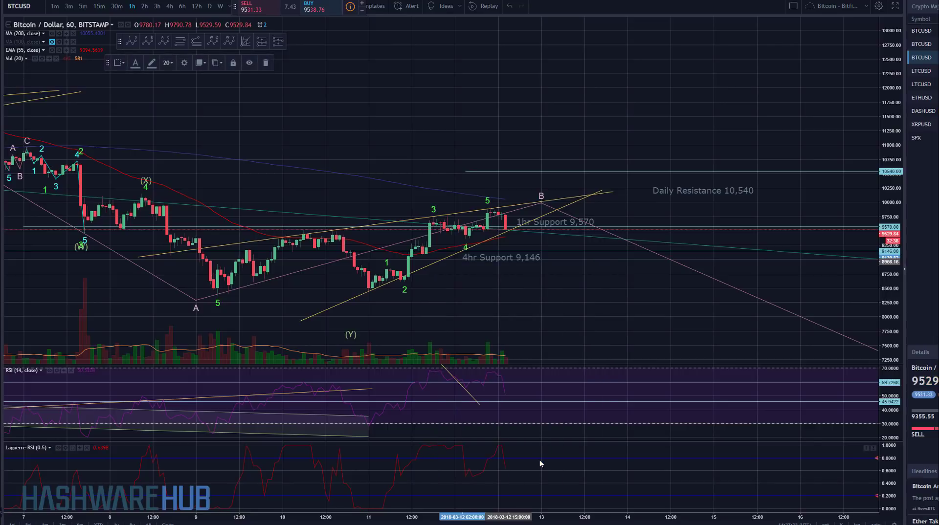
{"action": "left_click_drag", "start_coordinate": [506, 259], "coordinate": [524, 259]}
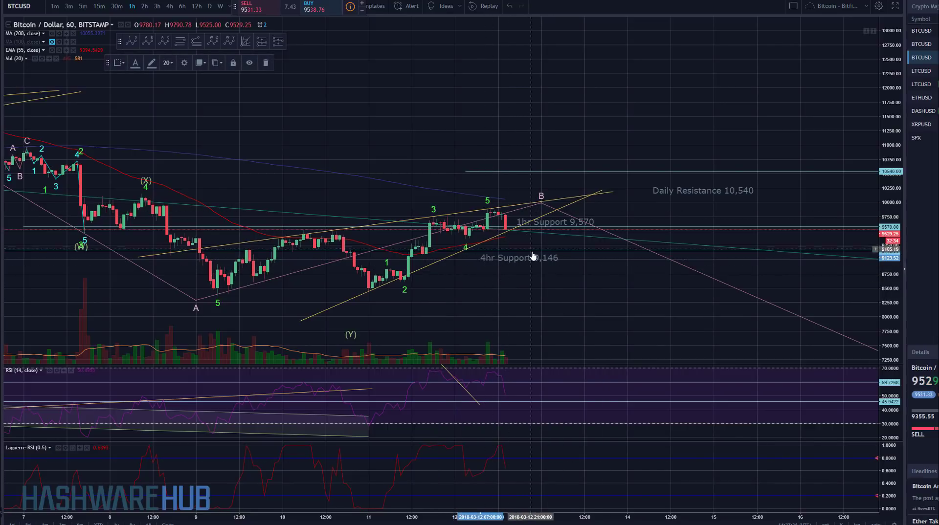
Step: Check the price coordinate of the 1hr support line
{"action": "left_click", "coordinate": [633, 227]}
{"action": "double_click", "coordinate": [633, 228]}
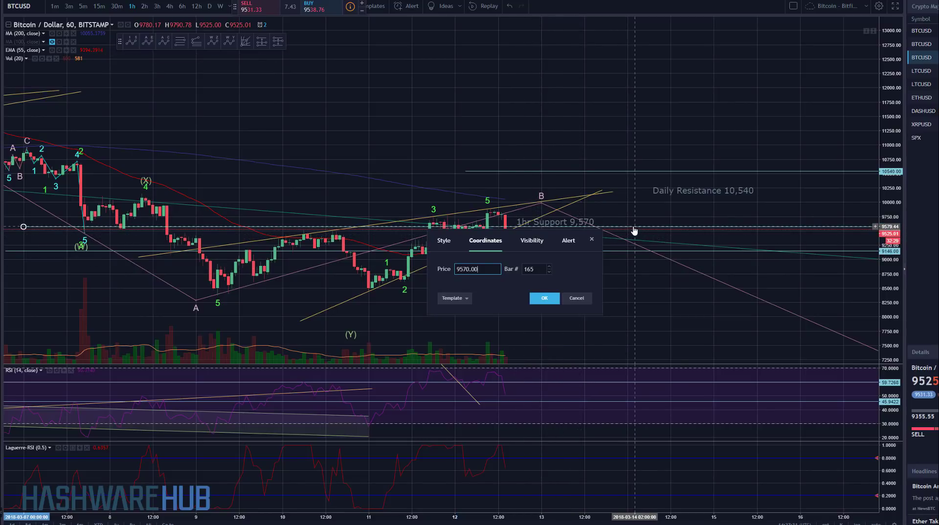
{"action": "left_click", "coordinate": [542, 298]}
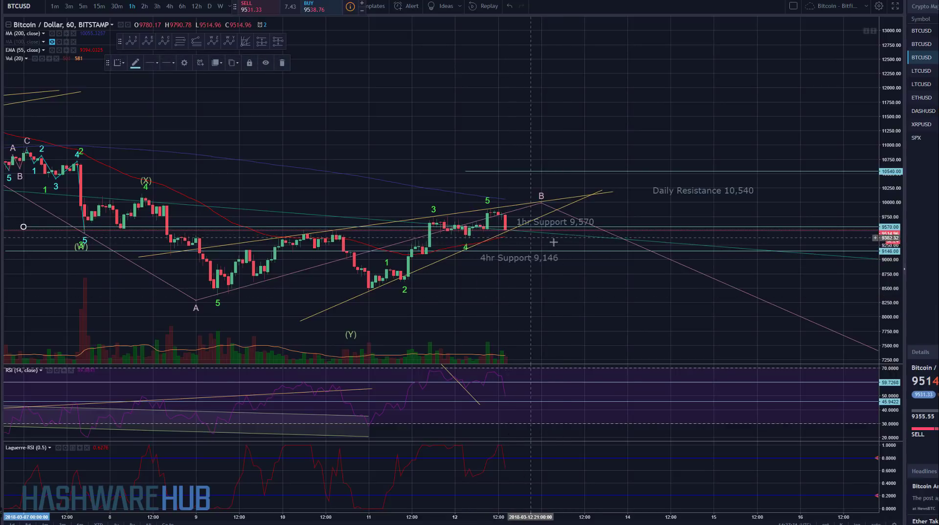
Step: Compare Bitcoin's hourly price on the Bitfinex and Coinbase charts, and return to the Bitstamp chart
{"action": "scroll", "coordinate": [599, 305], "scroll_direction": "down", "scroll_amount": 5}
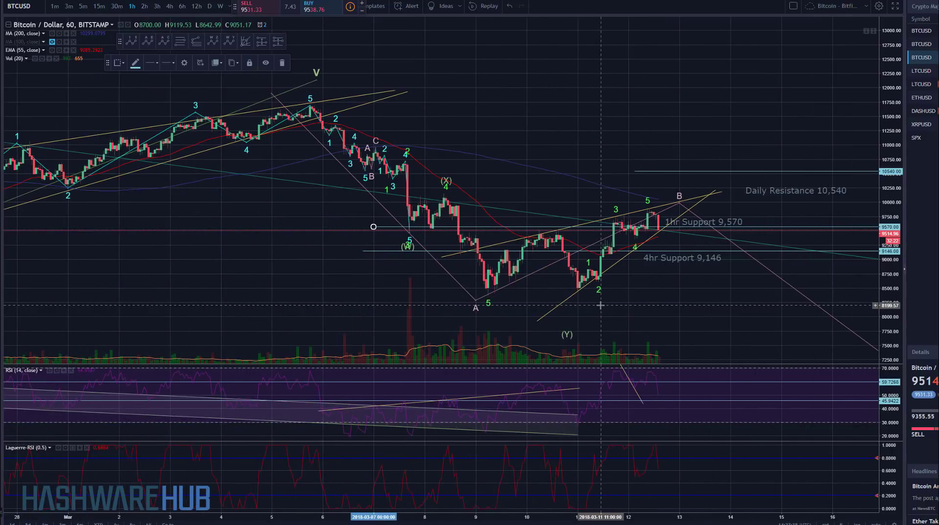
{"action": "left_click_drag", "start_coordinate": [676, 295], "coordinate": [634, 286]}
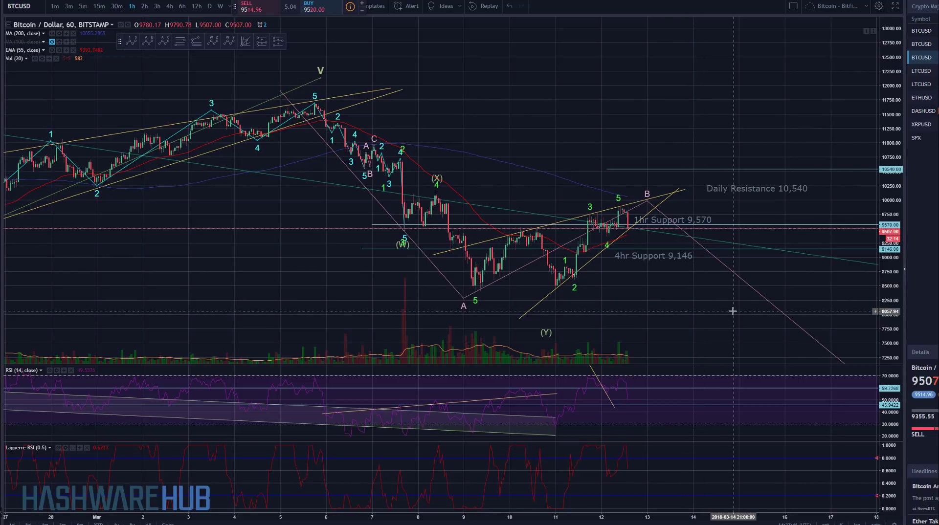
{"action": "left_click", "coordinate": [917, 46]}
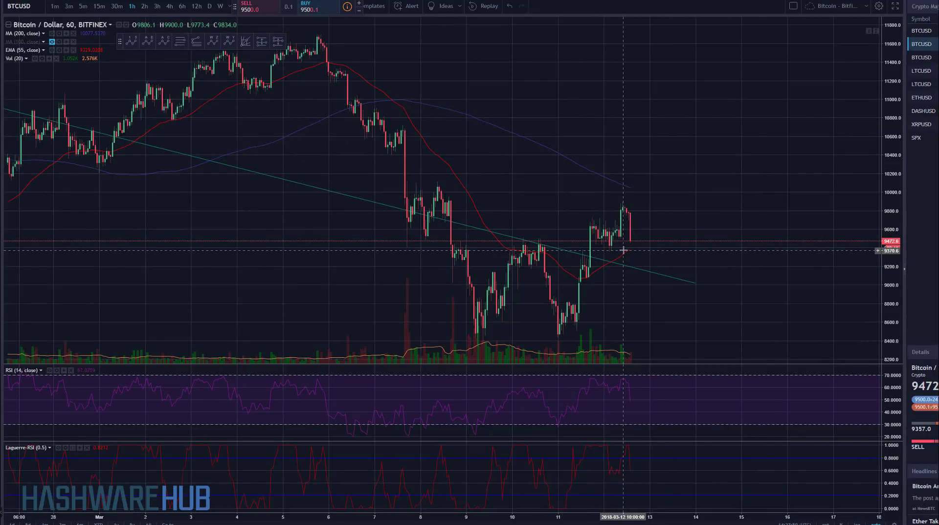
{"action": "left_click", "coordinate": [918, 33]}
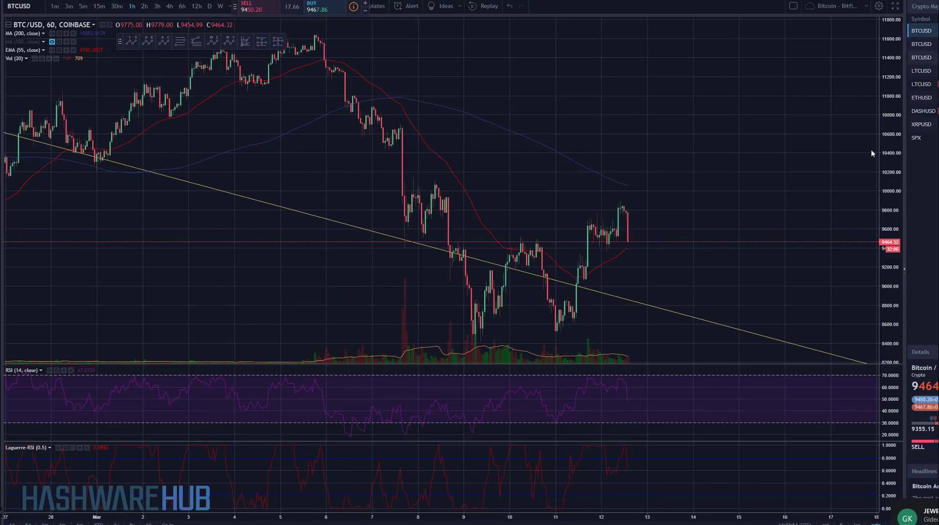
{"action": "left_click", "coordinate": [922, 58]}
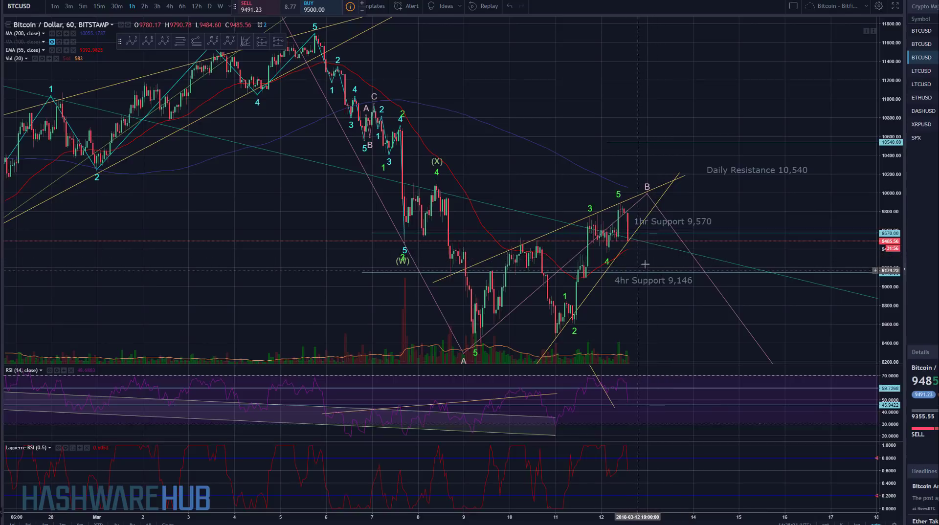
Step: Examine the hourly Bitstamp chart around the rising wedge, the latest candles and the 1hr and 4hr support levels
{"action": "scroll", "coordinate": [648, 263], "scroll_direction": "right", "scroll_amount": 2}
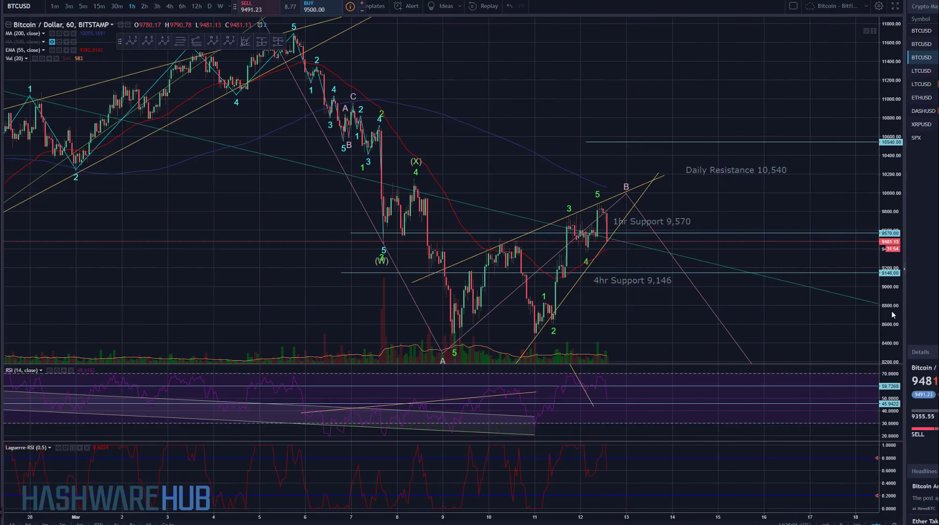
{"action": "left_click_drag", "start_coordinate": [890, 316], "coordinate": [890, 342]}
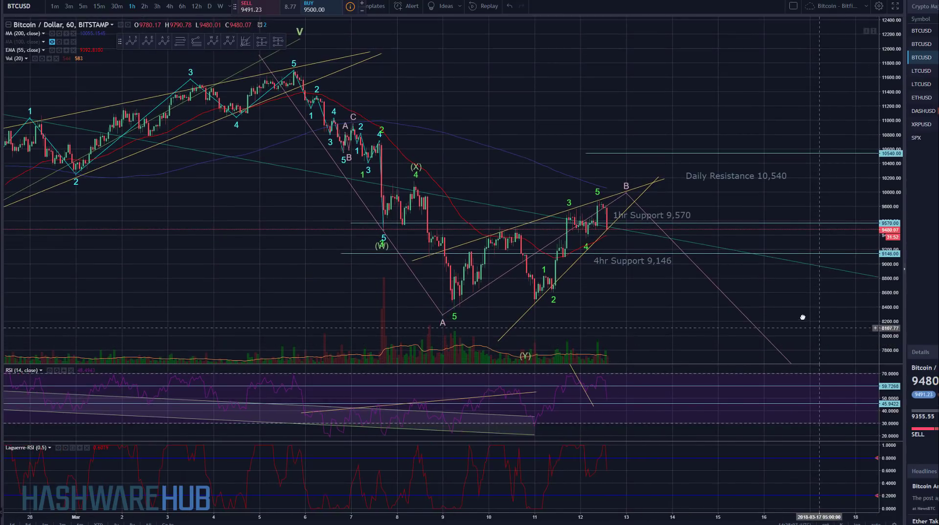
{"action": "left_click_drag", "start_coordinate": [803, 318], "coordinate": [785, 312]}
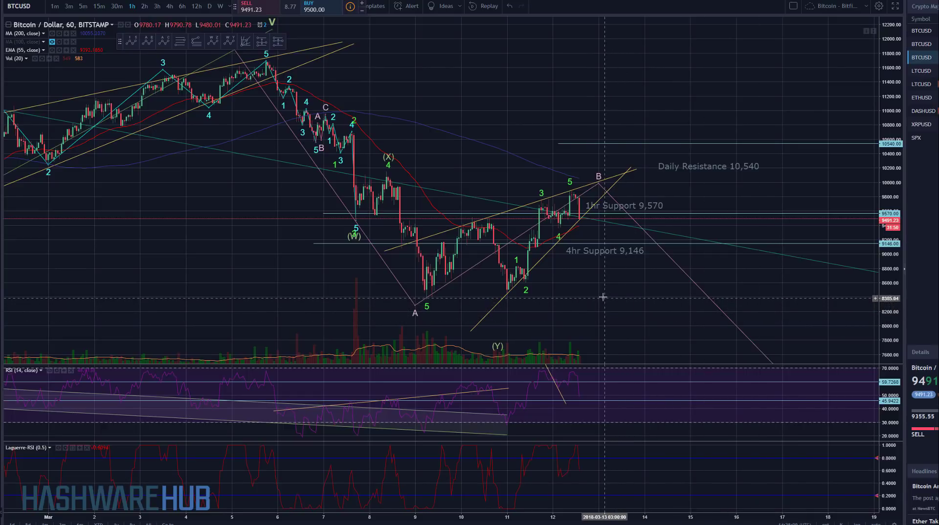
{"action": "left_click_drag", "start_coordinate": [608, 289], "coordinate": [602, 296]}
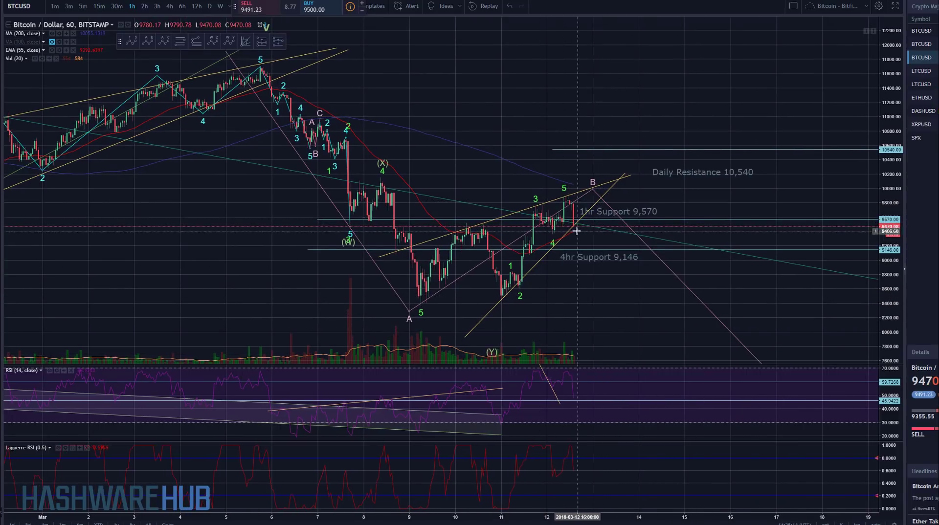
{"action": "scroll", "coordinate": [519, 256], "scroll_direction": "up", "scroll_amount": 3}
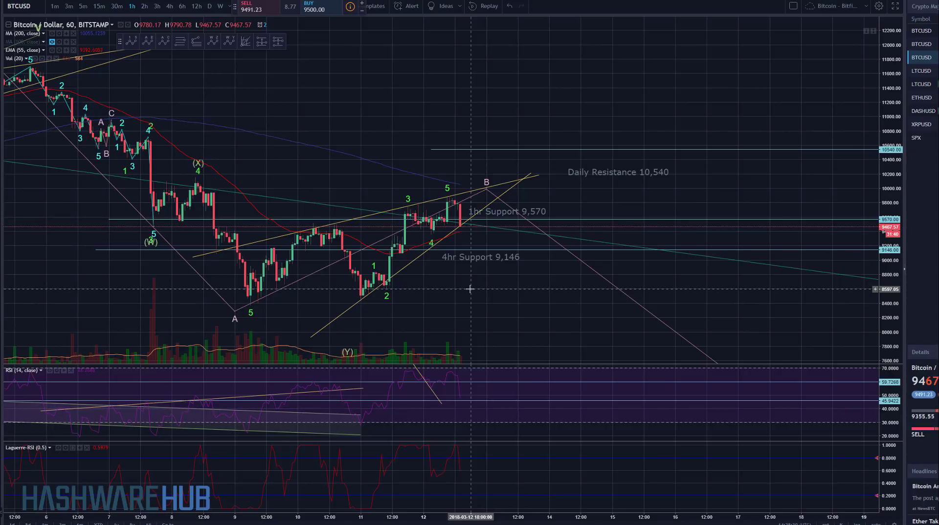
{"action": "left_click_drag", "start_coordinate": [470, 290], "coordinate": [555, 270]}
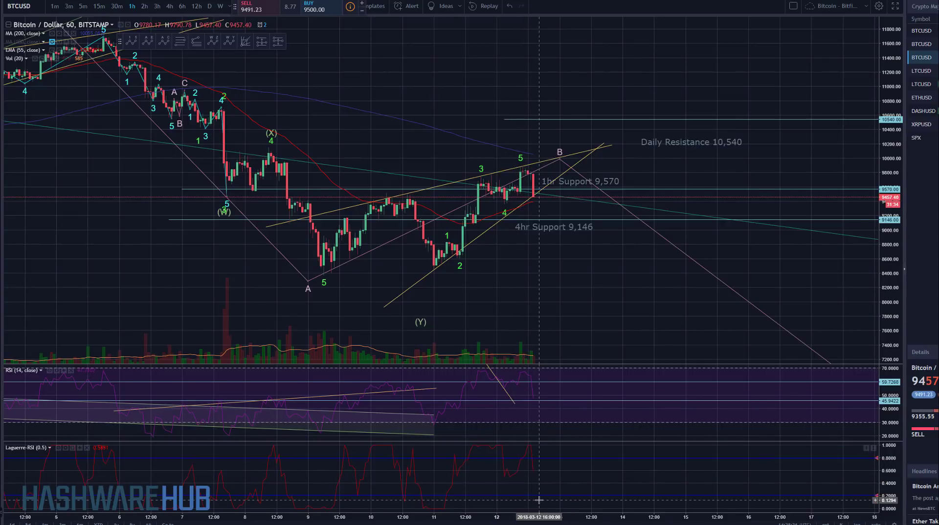
{"action": "left_click_drag", "start_coordinate": [544, 255], "coordinate": [558, 256]}
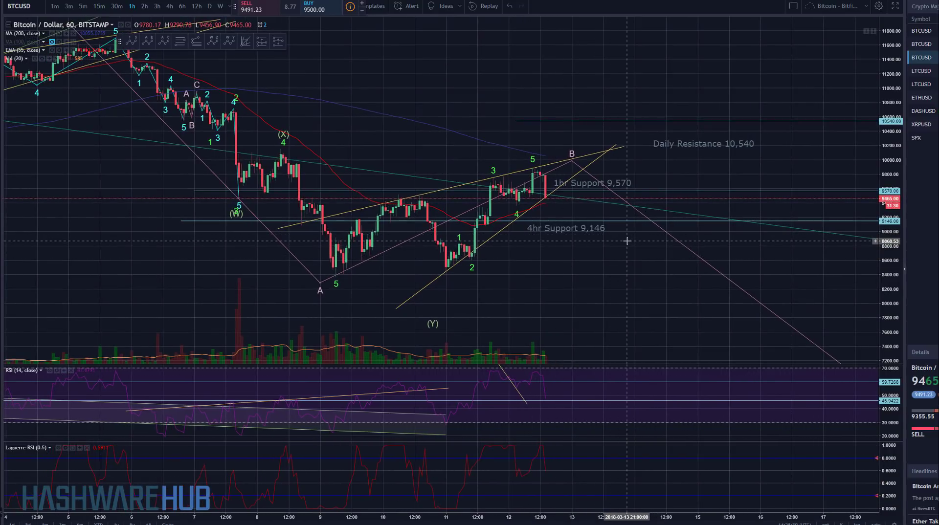
{"action": "scroll", "coordinate": [627, 241], "scroll_direction": "down", "scroll_amount": 5}
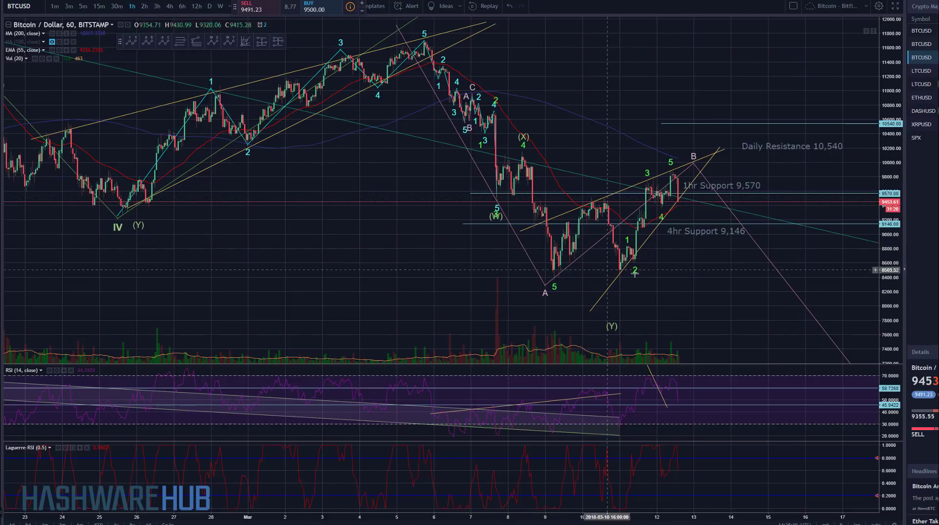
{"action": "left_click_drag", "start_coordinate": [628, 275], "coordinate": [507, 293]}
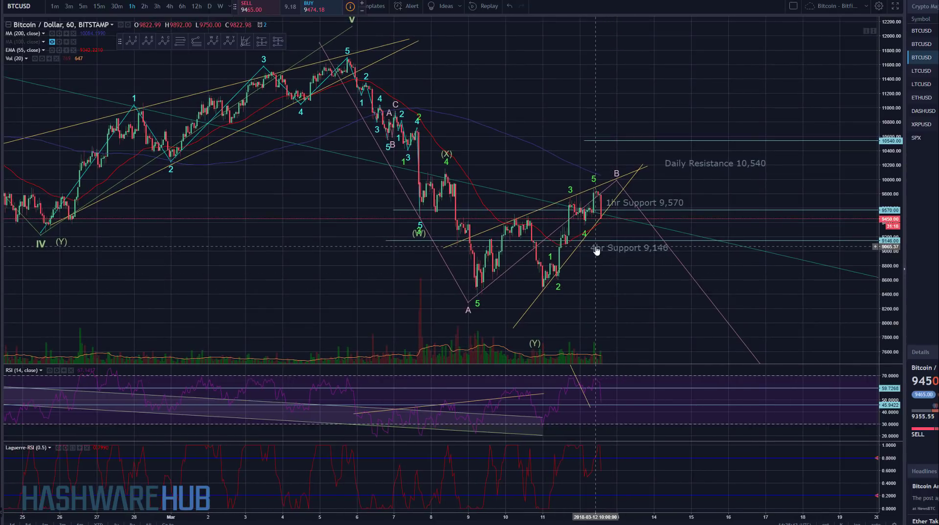
{"action": "scroll", "coordinate": [599, 228], "scroll_direction": "up", "scroll_amount": 2}
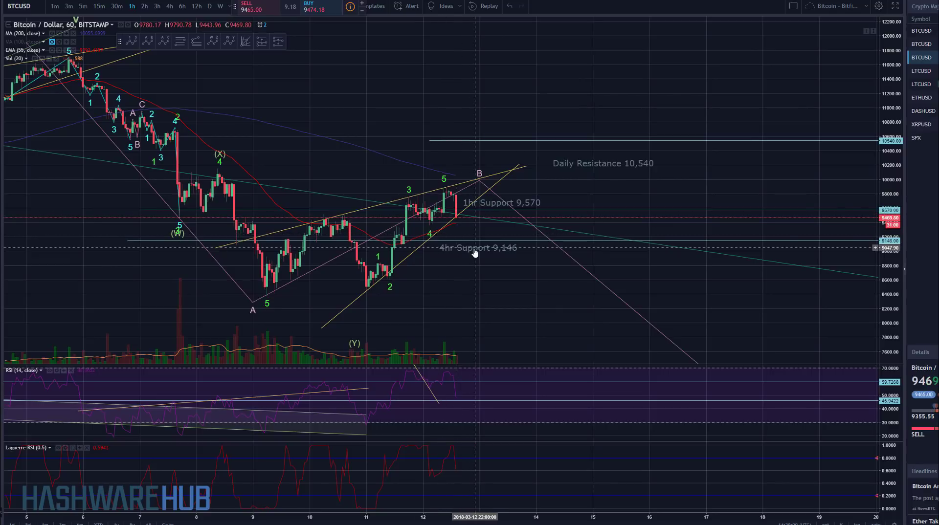
Step: Examine the daily chart's latest candles, the Elliott wave counts and the projected drop to wave C
{"action": "left_click", "coordinate": [209, 6]}
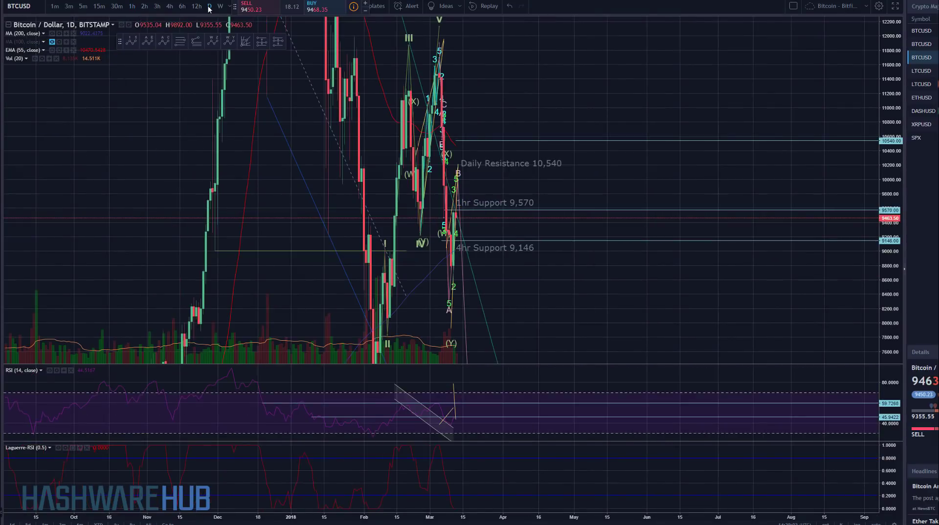
{"action": "double_click", "coordinate": [895, 182]}
{"action": "scroll", "coordinate": [538, 266], "scroll_direction": "up", "scroll_amount": 10}
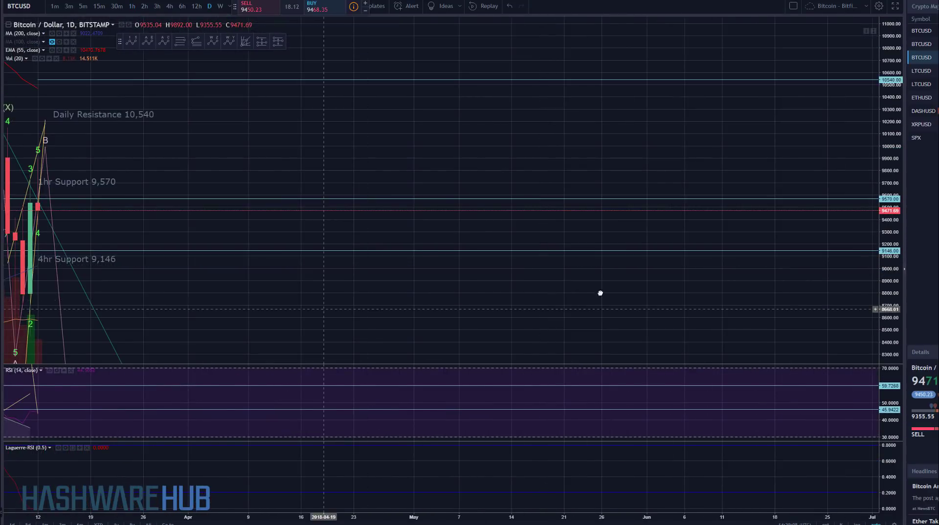
{"action": "left_click_drag", "start_coordinate": [600, 293], "coordinate": [839, 291]}
{"action": "scroll", "coordinate": [736, 295], "scroll_direction": "up", "scroll_amount": 5}
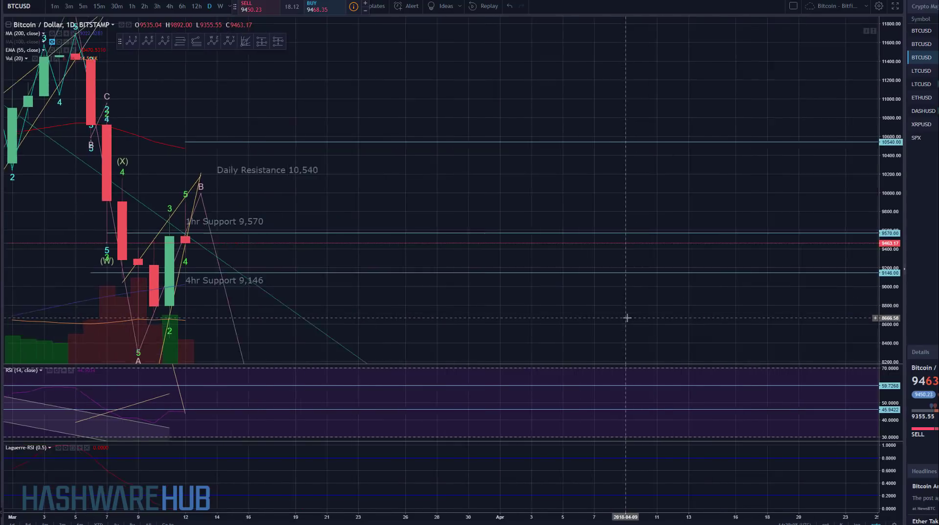
{"action": "left_click_drag", "start_coordinate": [501, 329], "coordinate": [805, 277]}
{"action": "left_click_drag", "start_coordinate": [568, 312], "coordinate": [771, 295]}
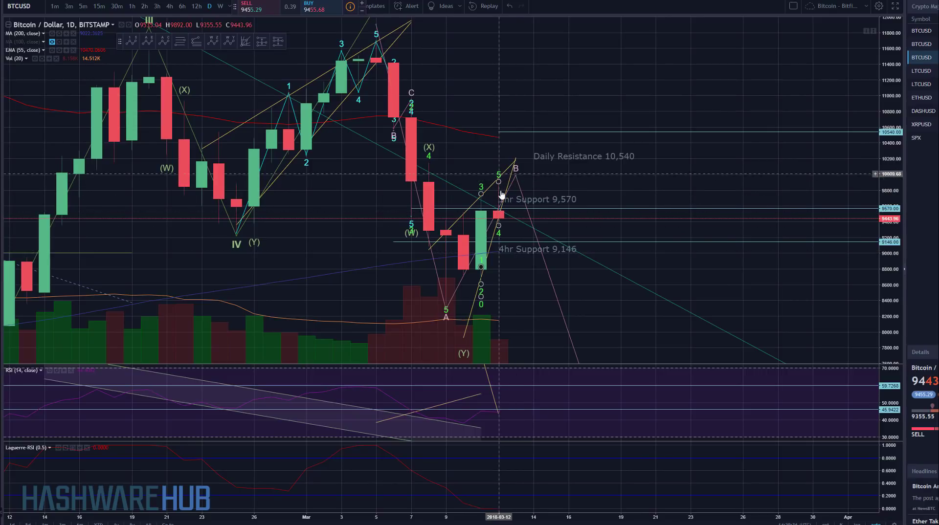
{"action": "scroll", "coordinate": [501, 199], "scroll_direction": "down", "scroll_amount": 1}
{"action": "scroll", "coordinate": [501, 199], "scroll_direction": "down", "scroll_amount": 1}
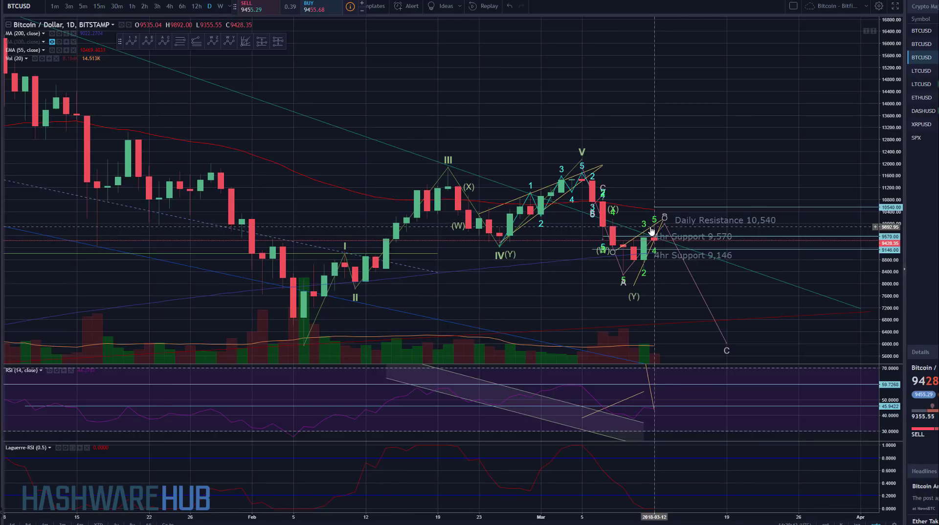
{"action": "scroll", "coordinate": [651, 231], "scroll_direction": "down", "scroll_amount": 2}
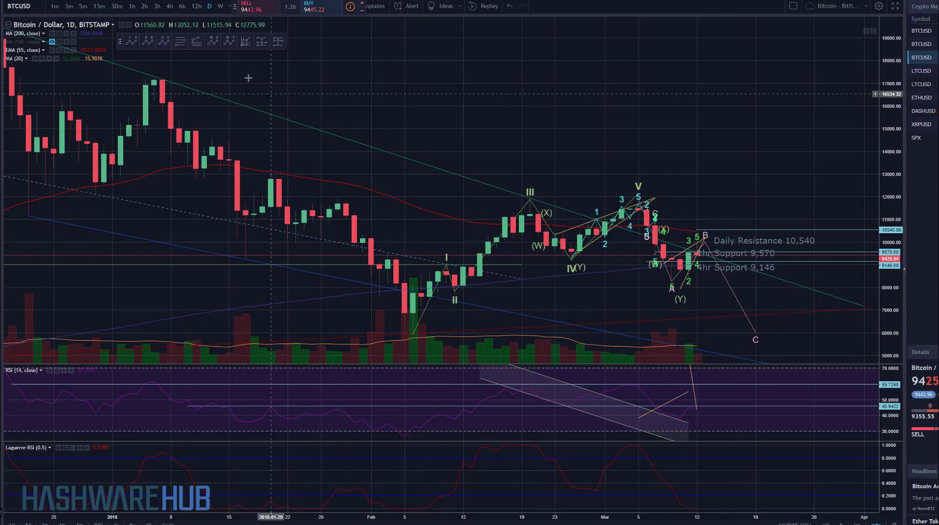
Step: Switch the chart to the 2-hour interval and inspect the latest candles against the wedge's lower trendline
{"action": "left_click", "coordinate": [144, 6]}
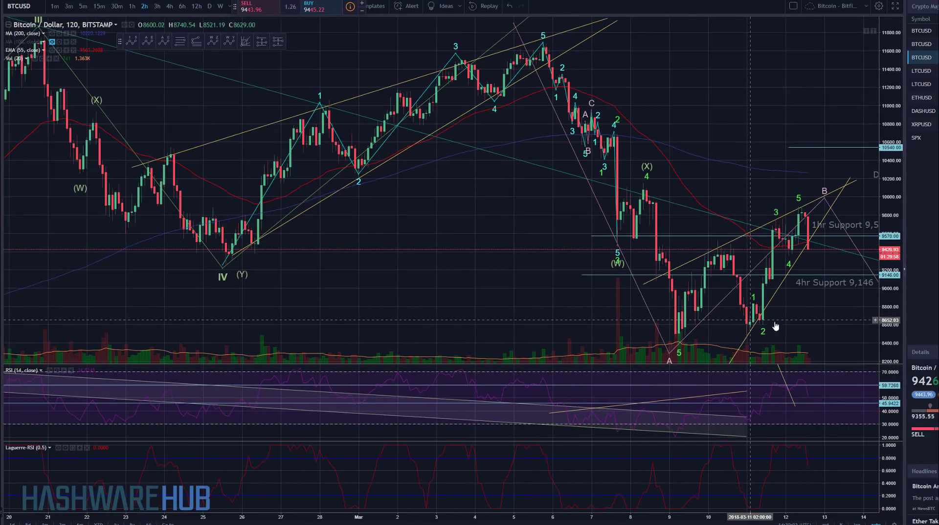
{"action": "scroll", "coordinate": [824, 341], "scroll_direction": "up", "scroll_amount": 1}
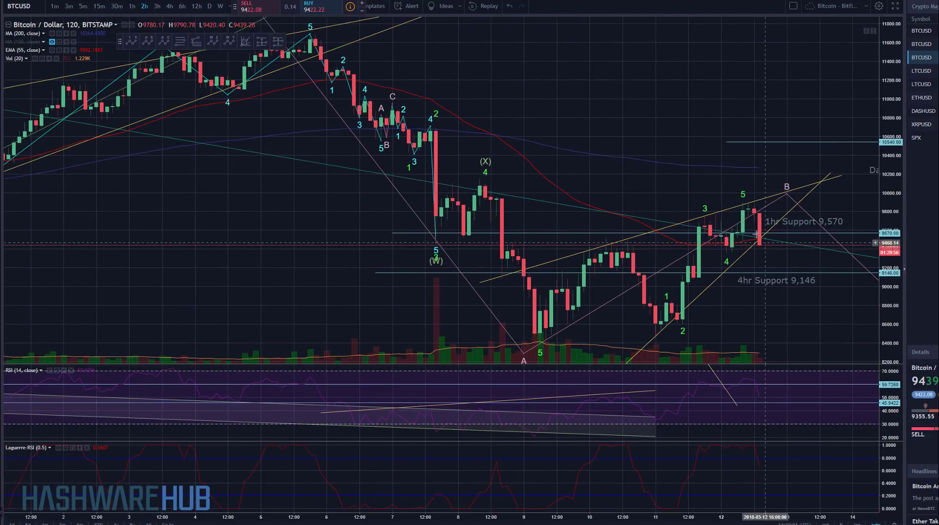